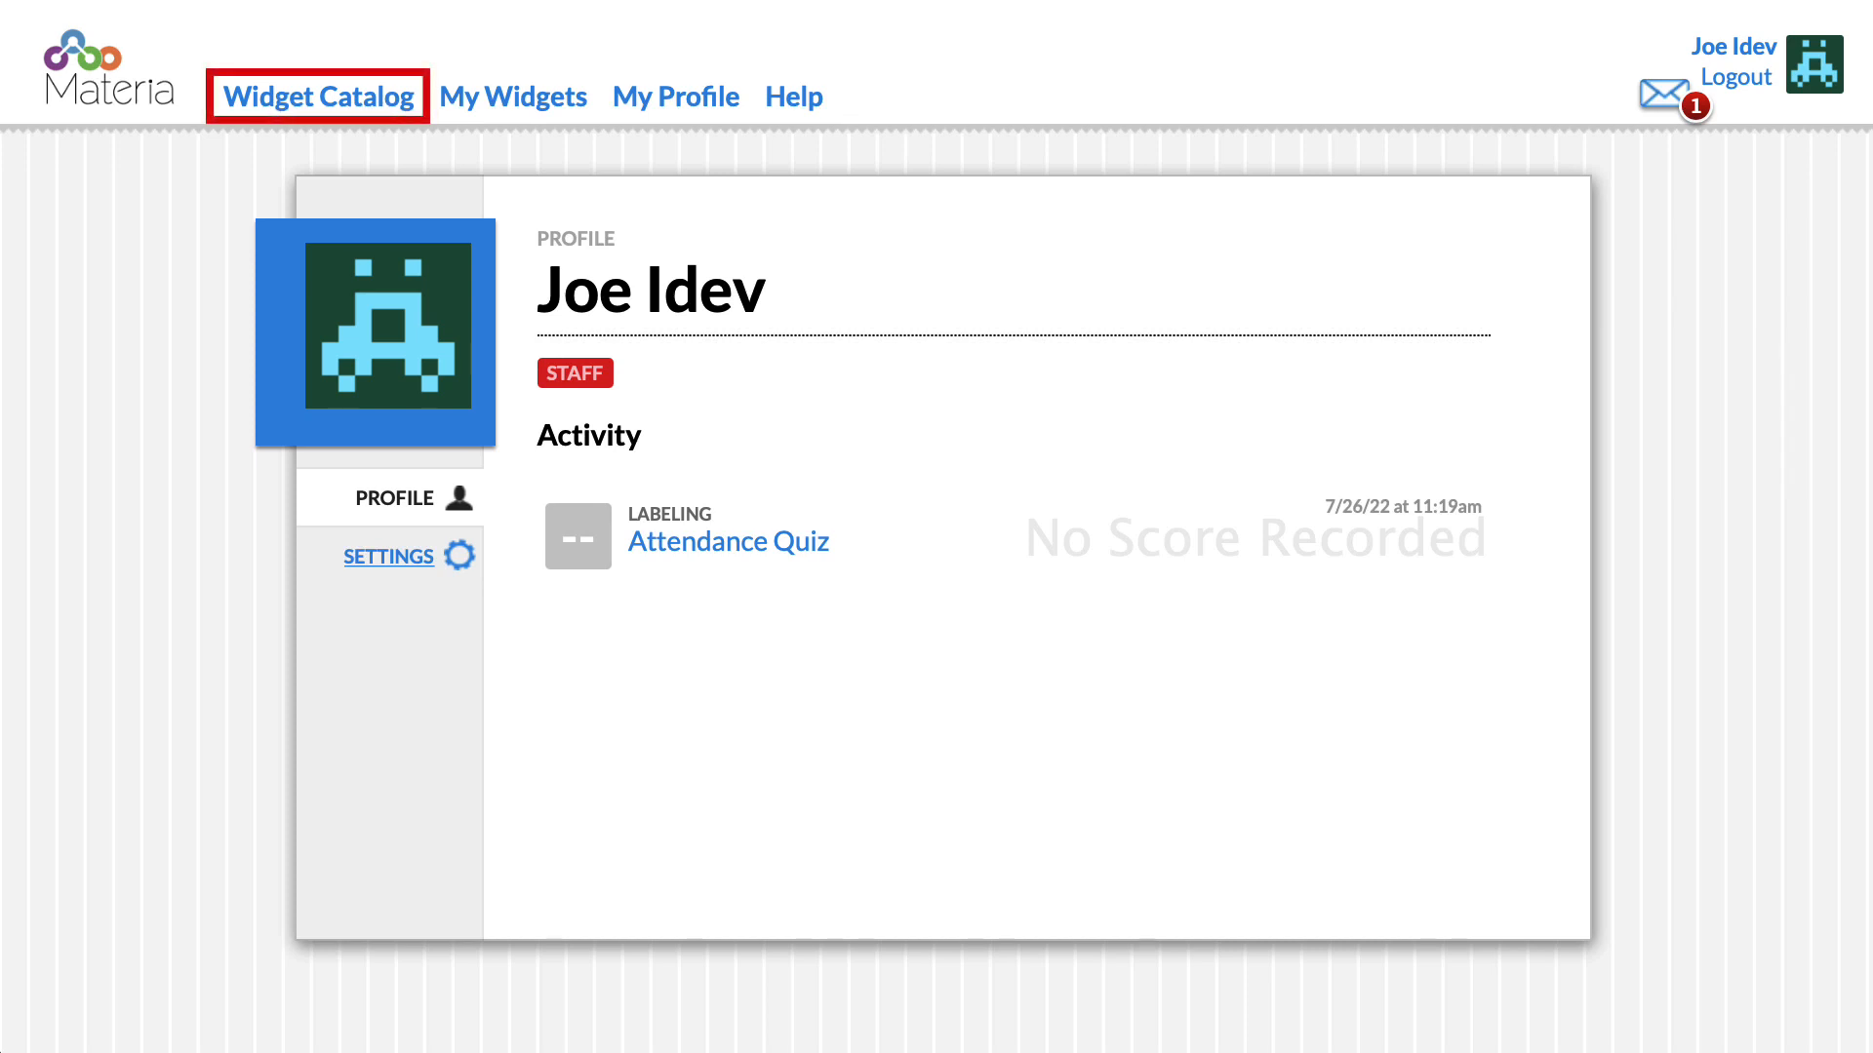
Find the Matching widget in the Widget Catalog and start creating a new widget from it.
click(264, 97)
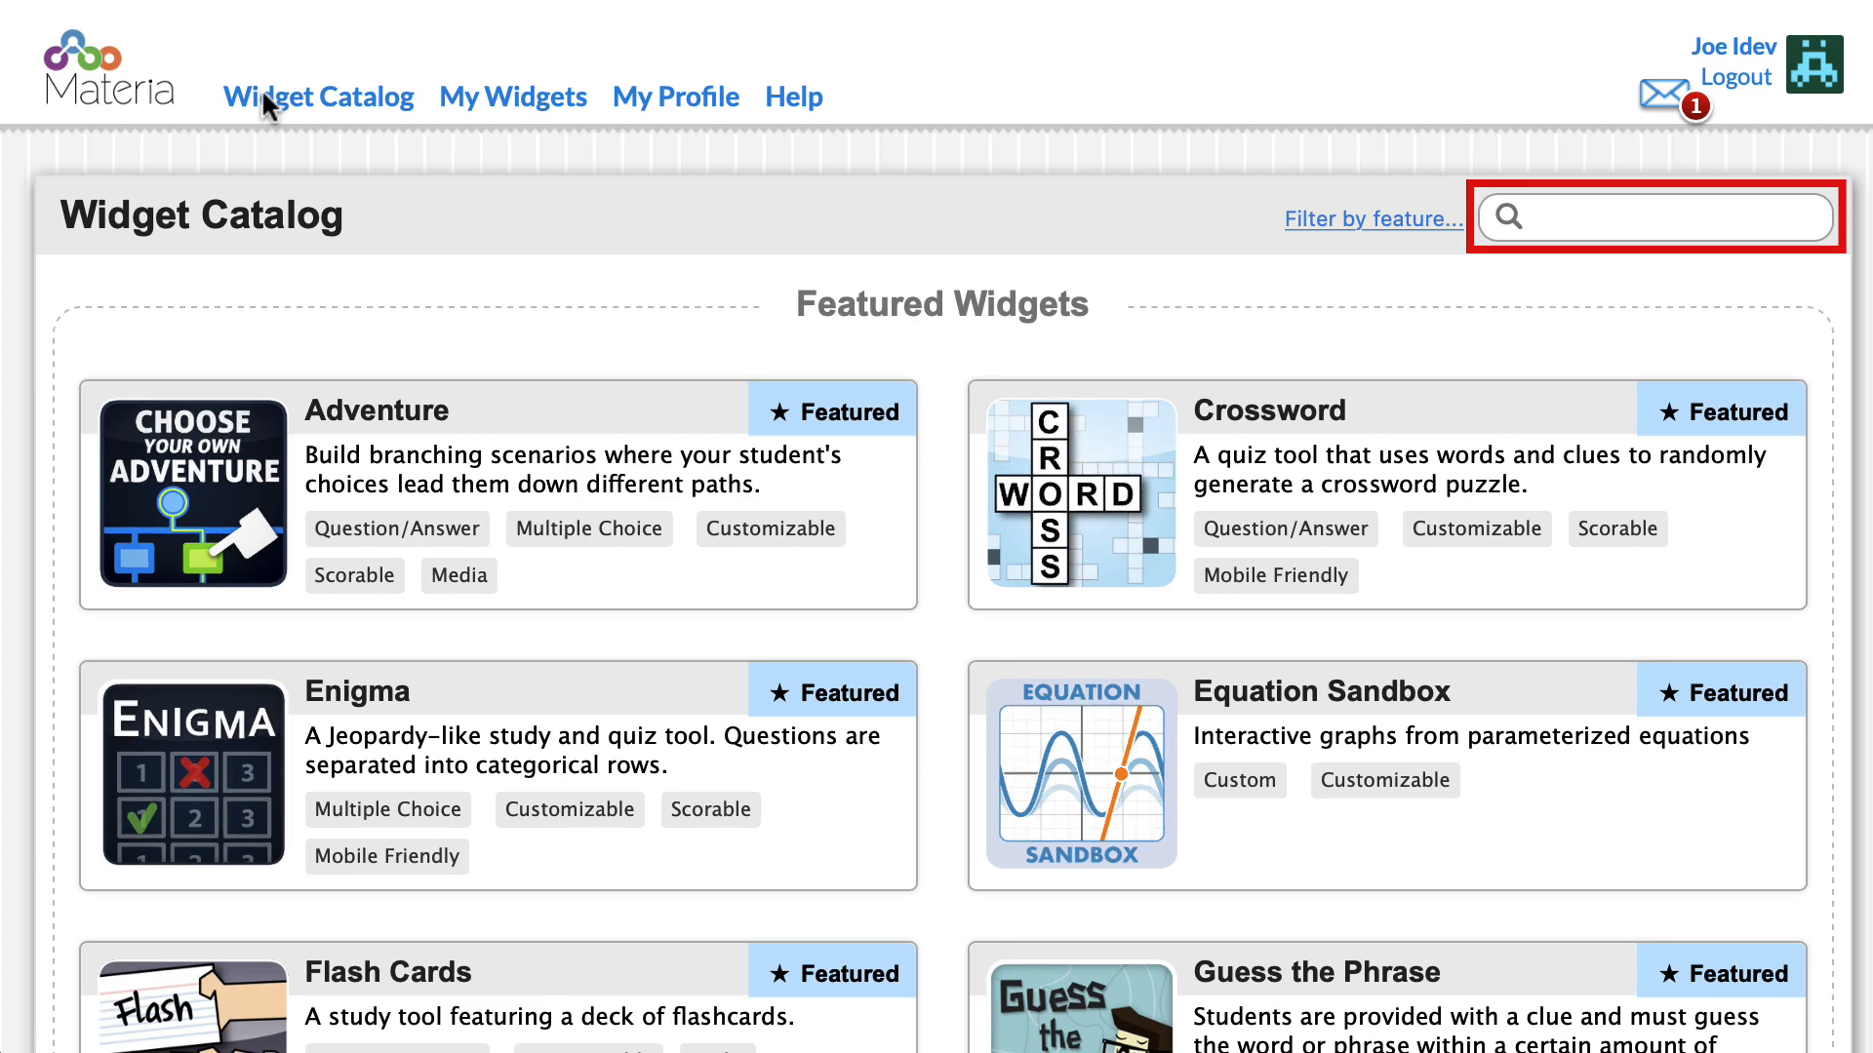
scroll(61, 358, down, 3)
scroll(61, 359, down, 5)
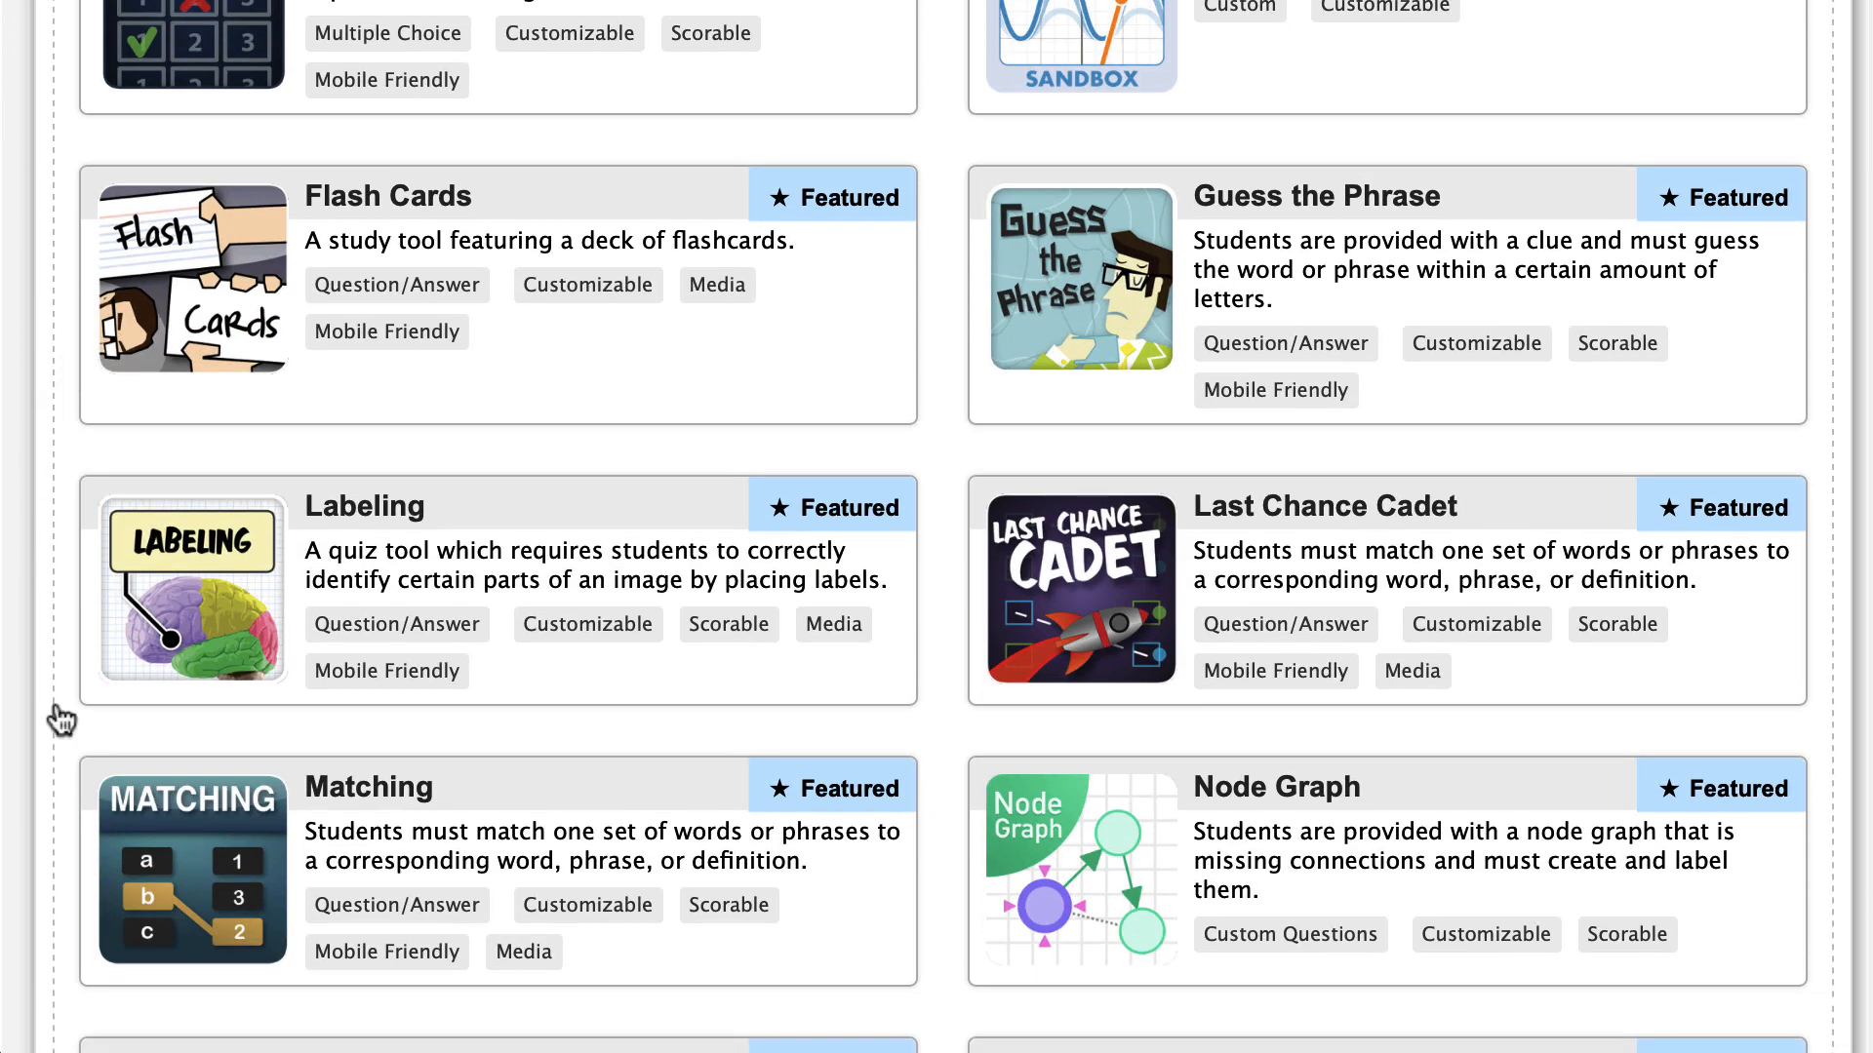
click(314, 798)
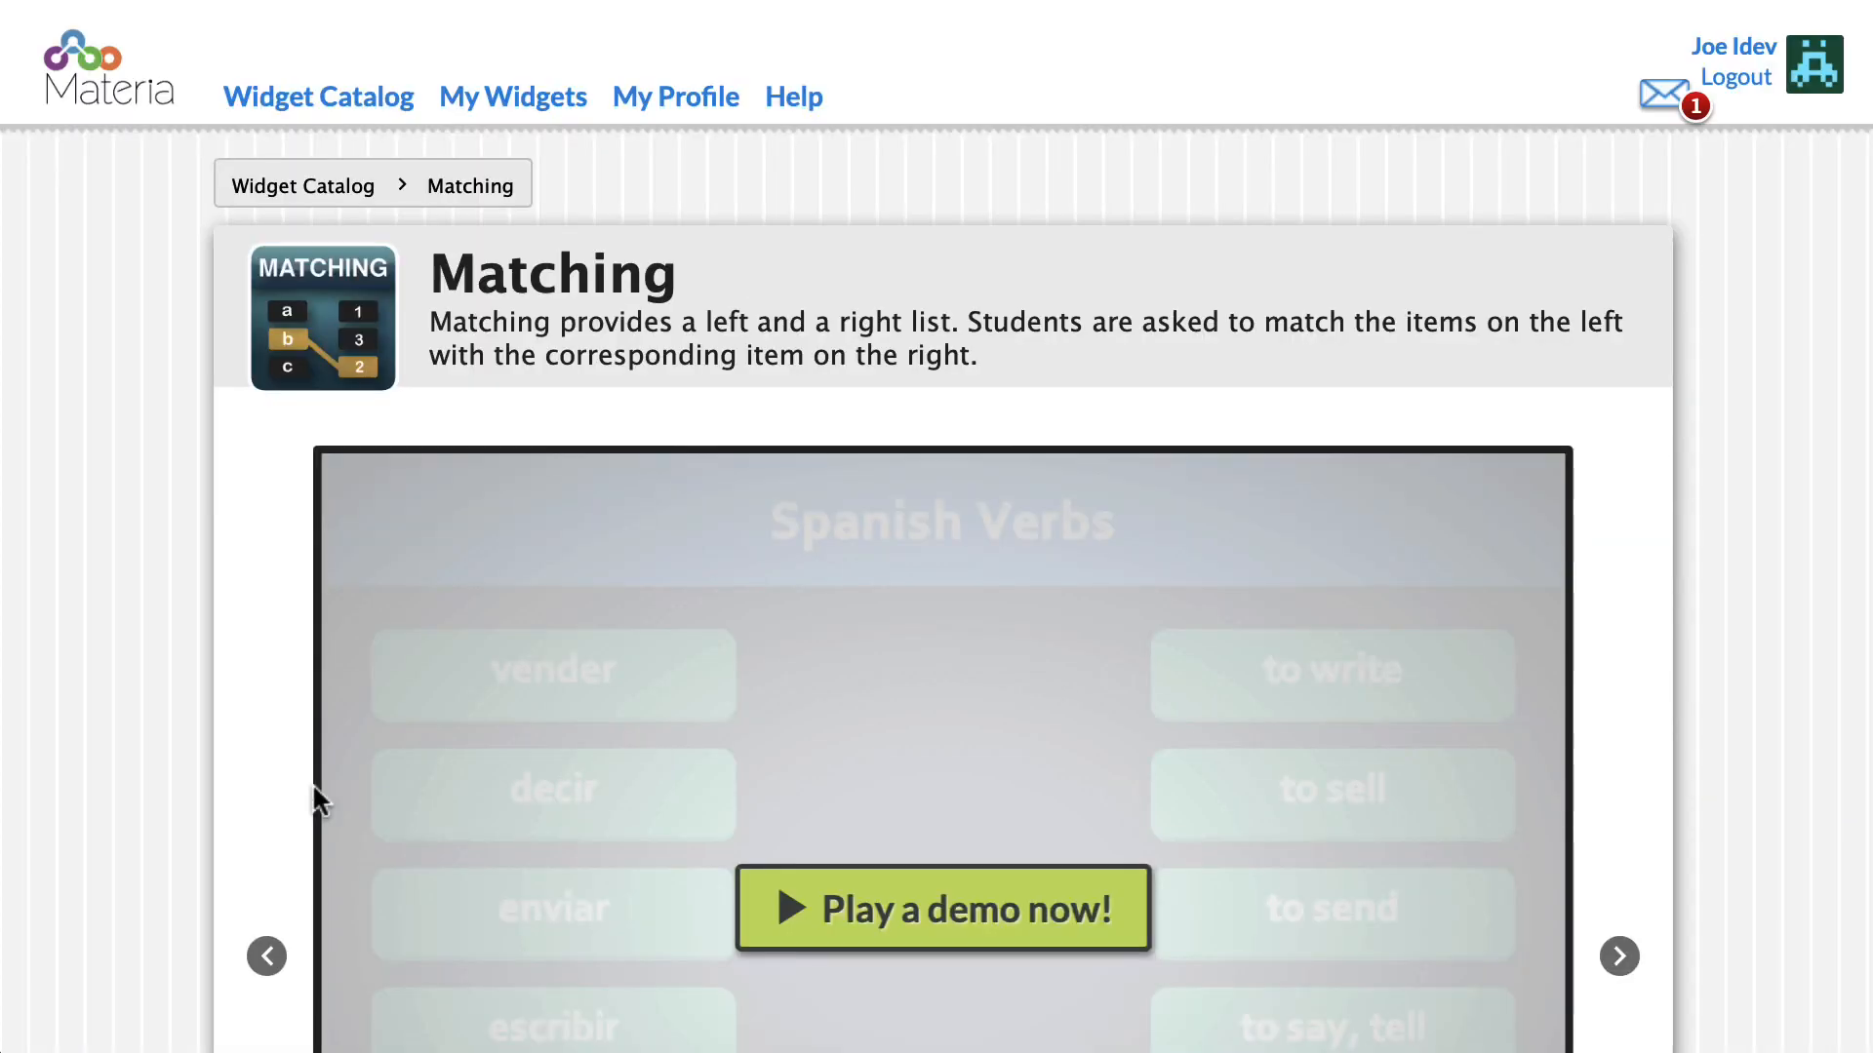
scroll(312, 786, down, 7)
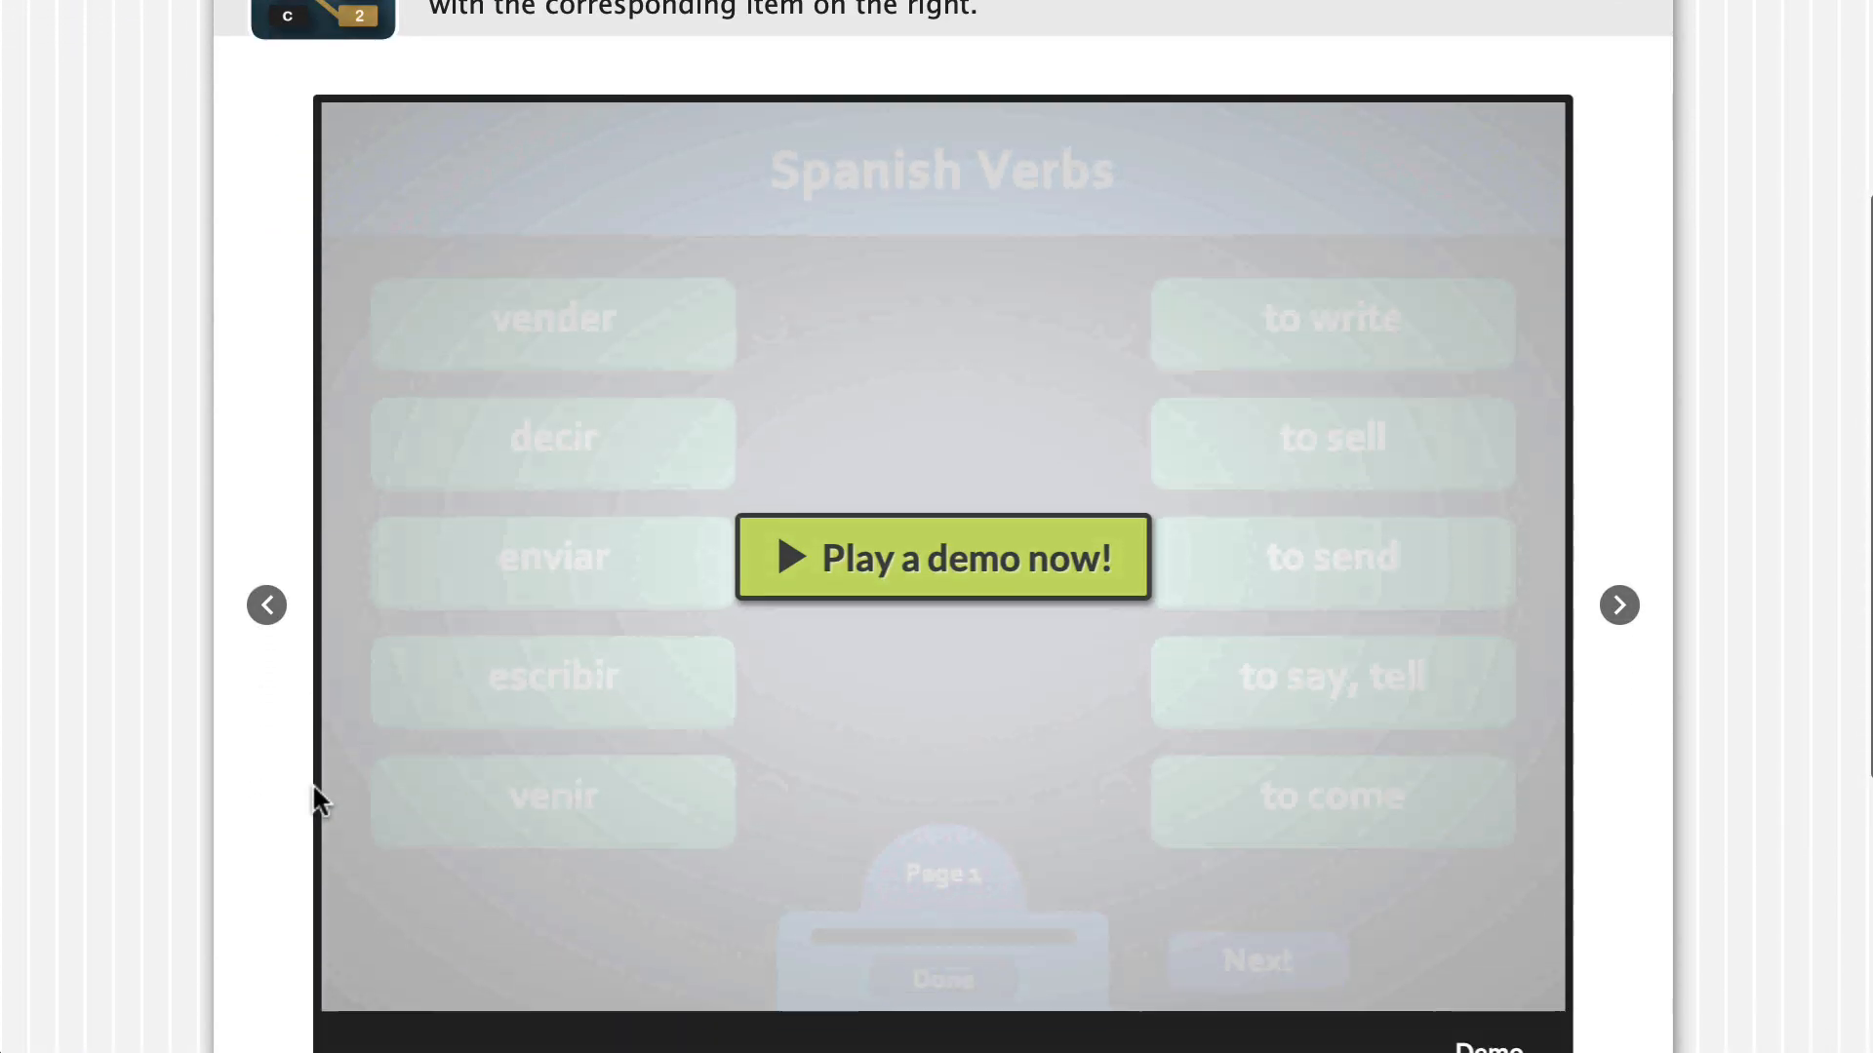
scroll(313, 789, down, 2)
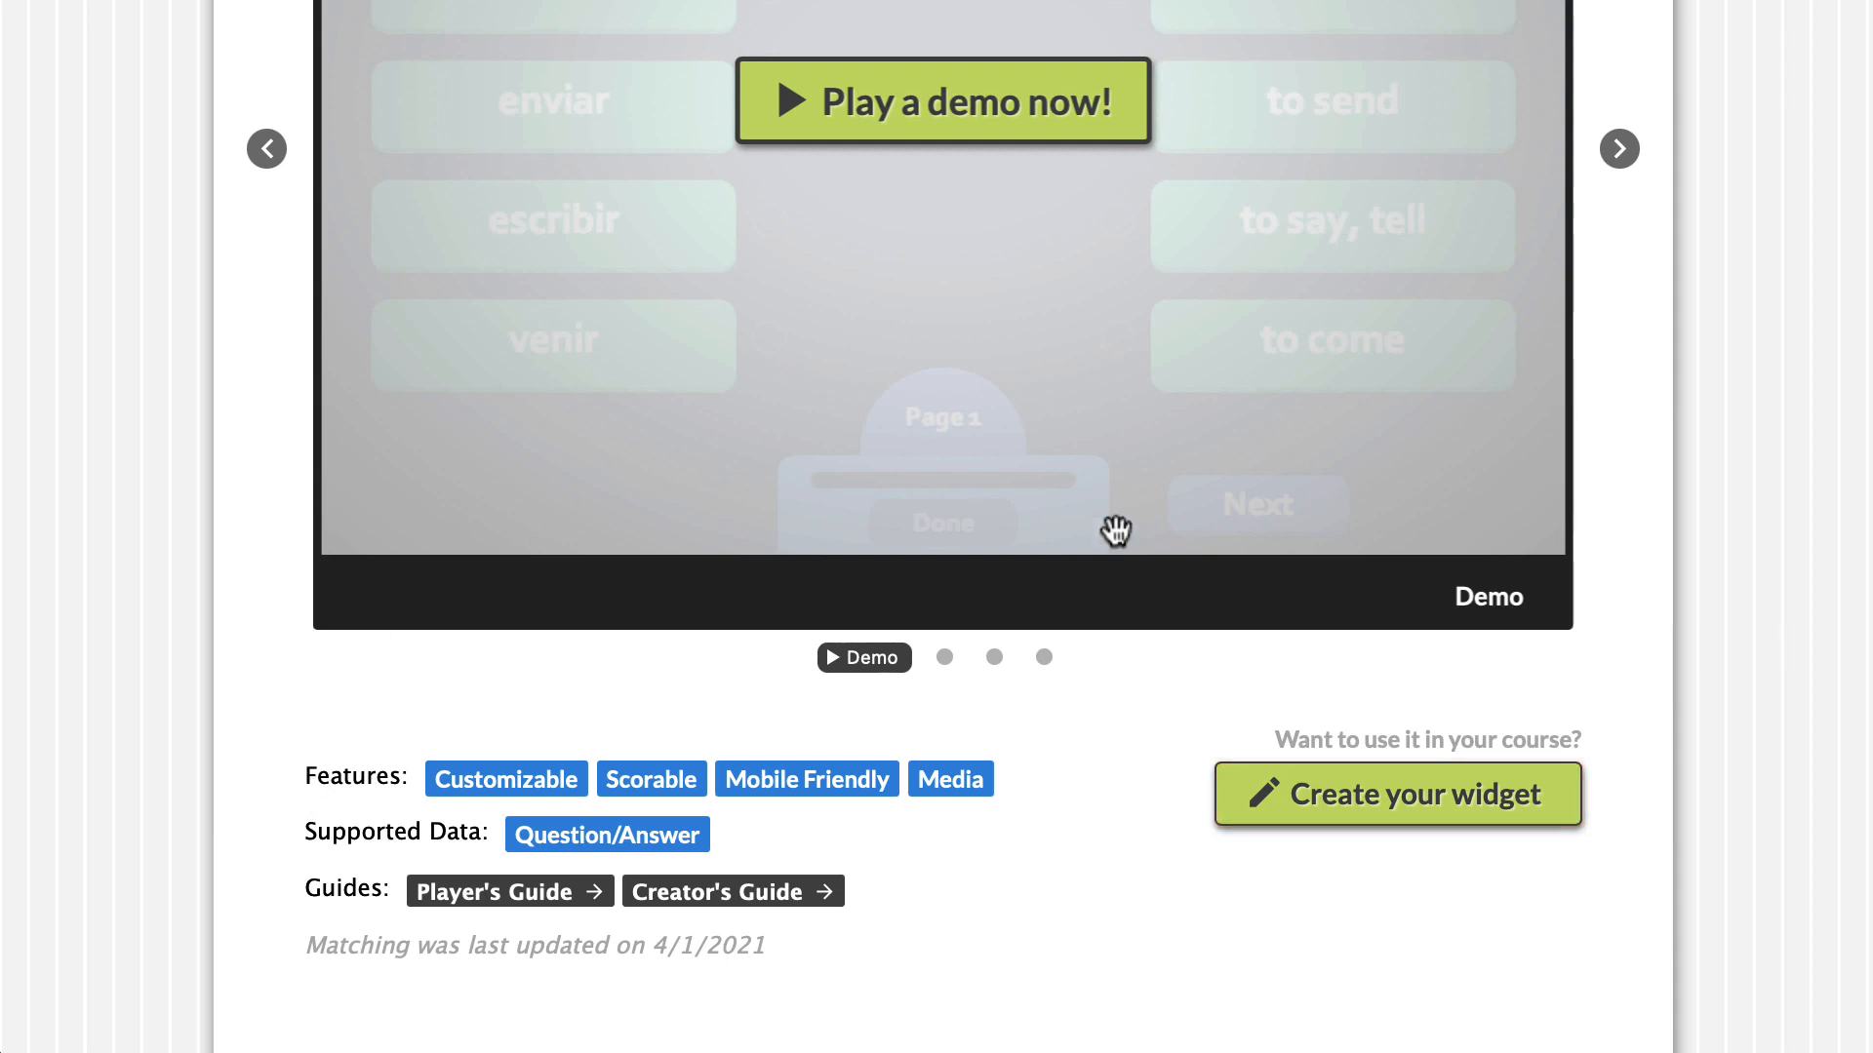
click(1273, 792)
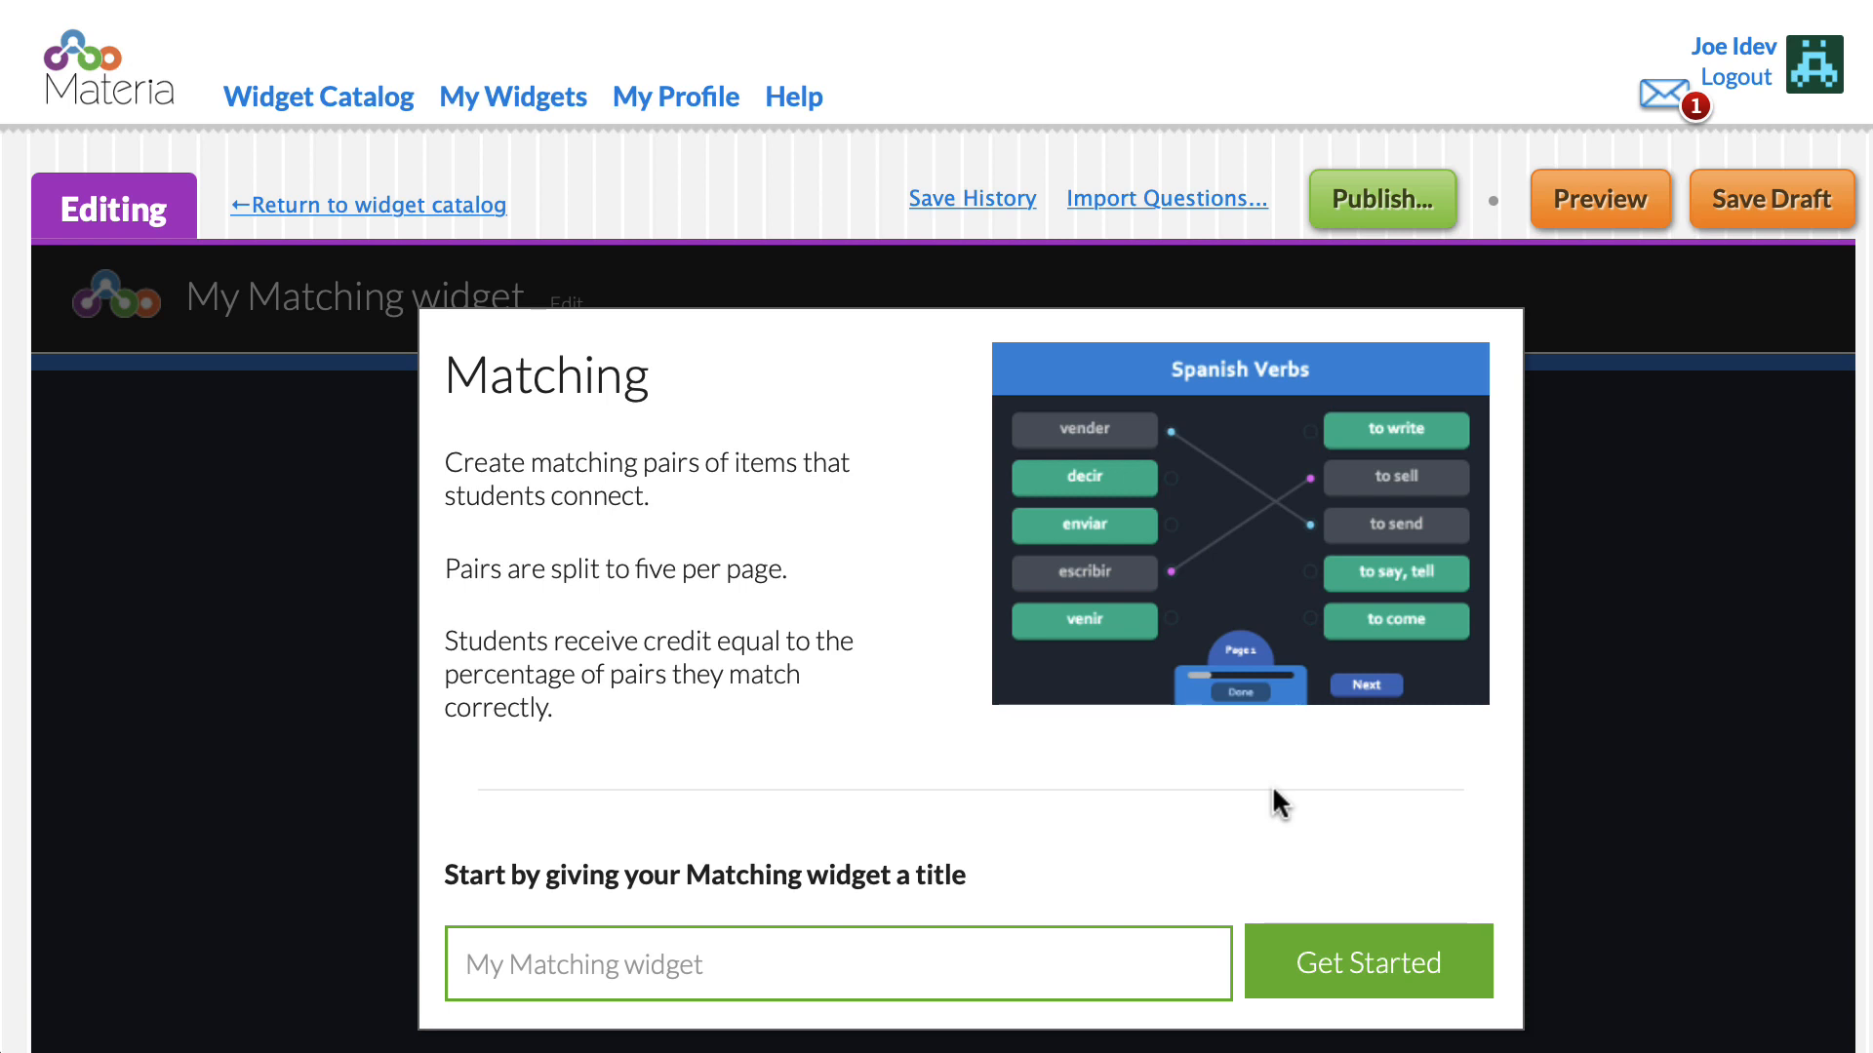
Title the new Matching widget "Periodic Table" and proceed to its editor.
click(970, 945)
text(Pe)
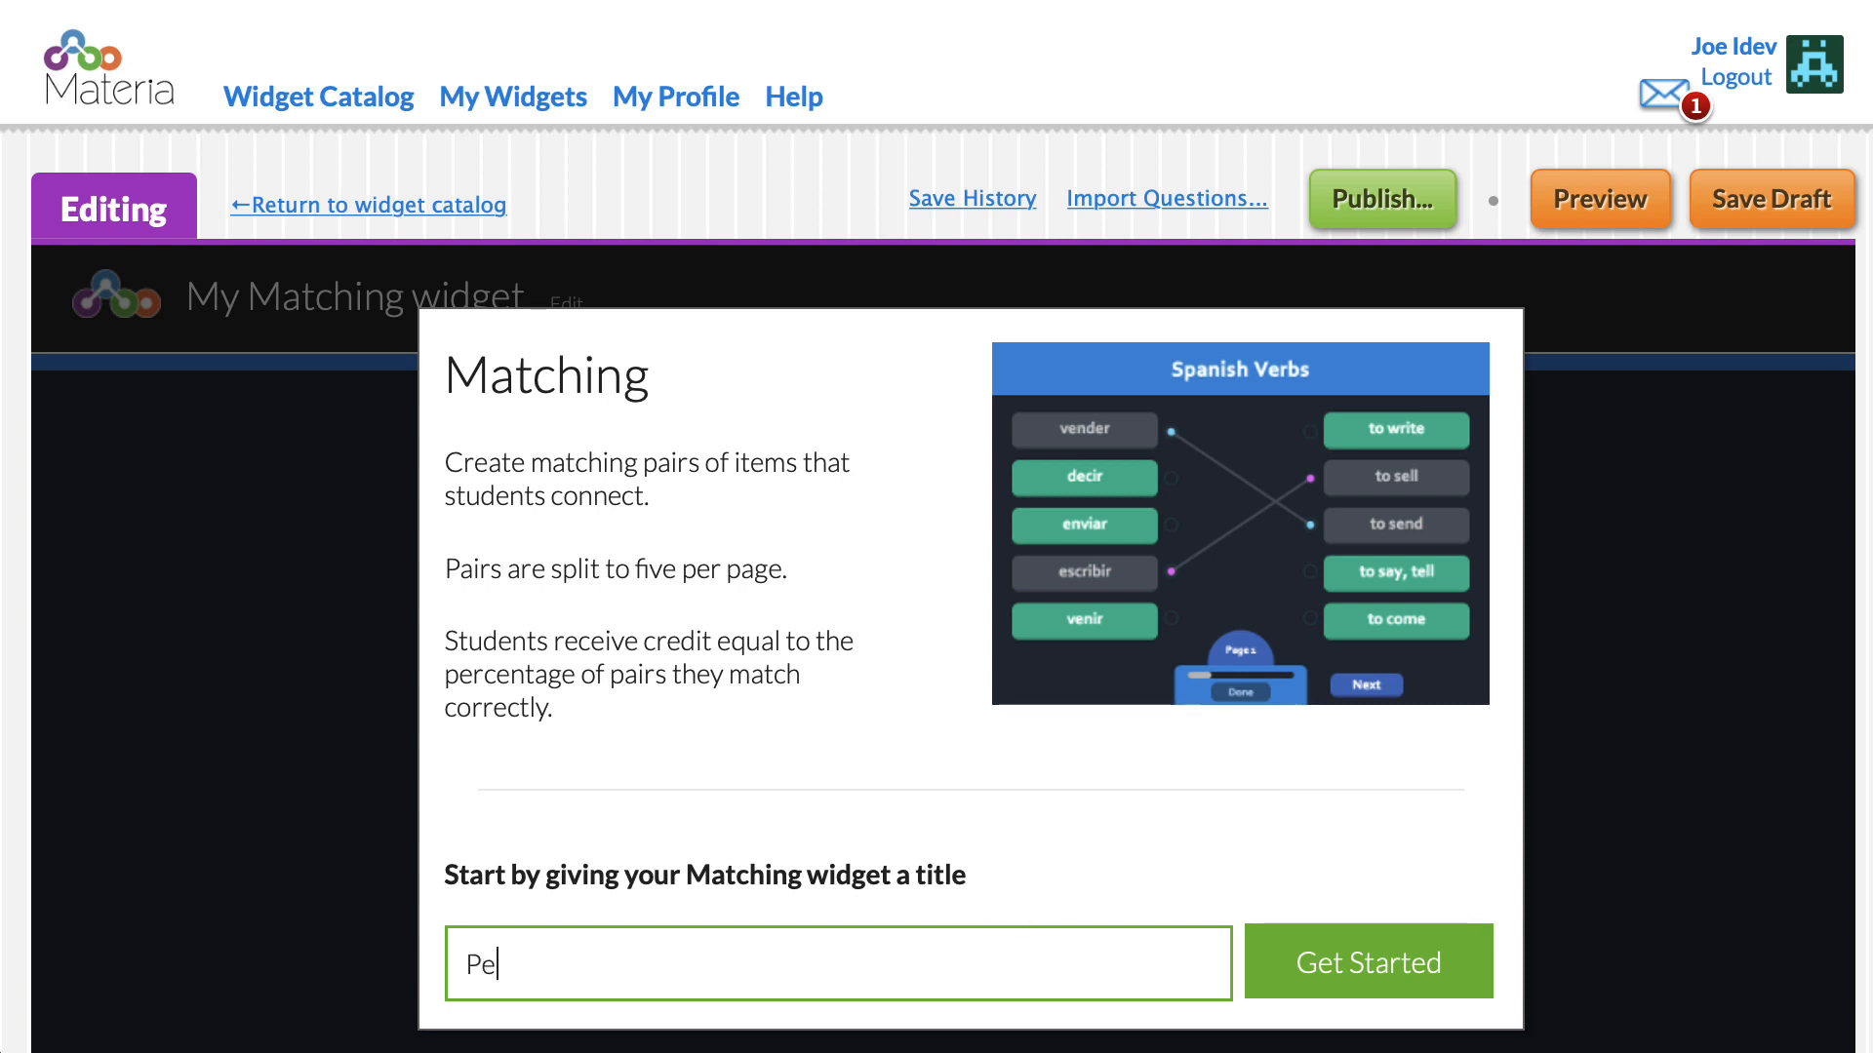
text(riodic Table)
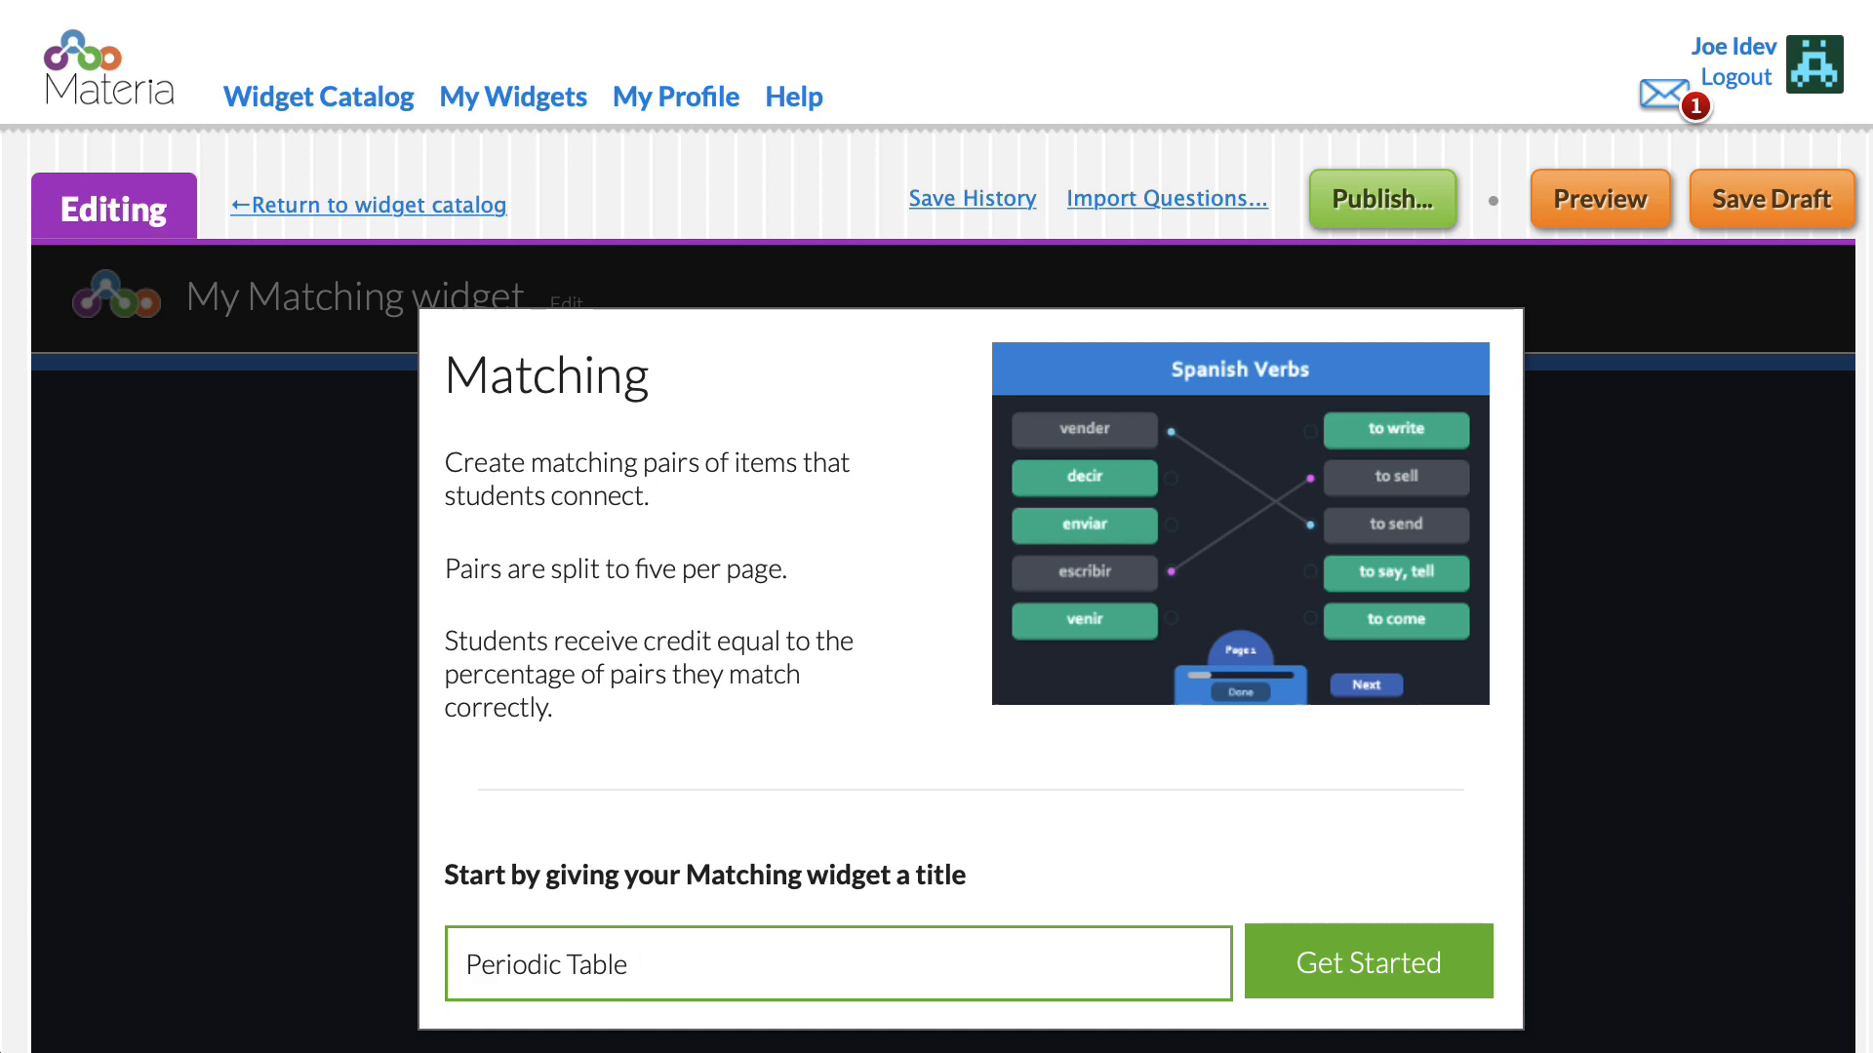
click(1363, 965)
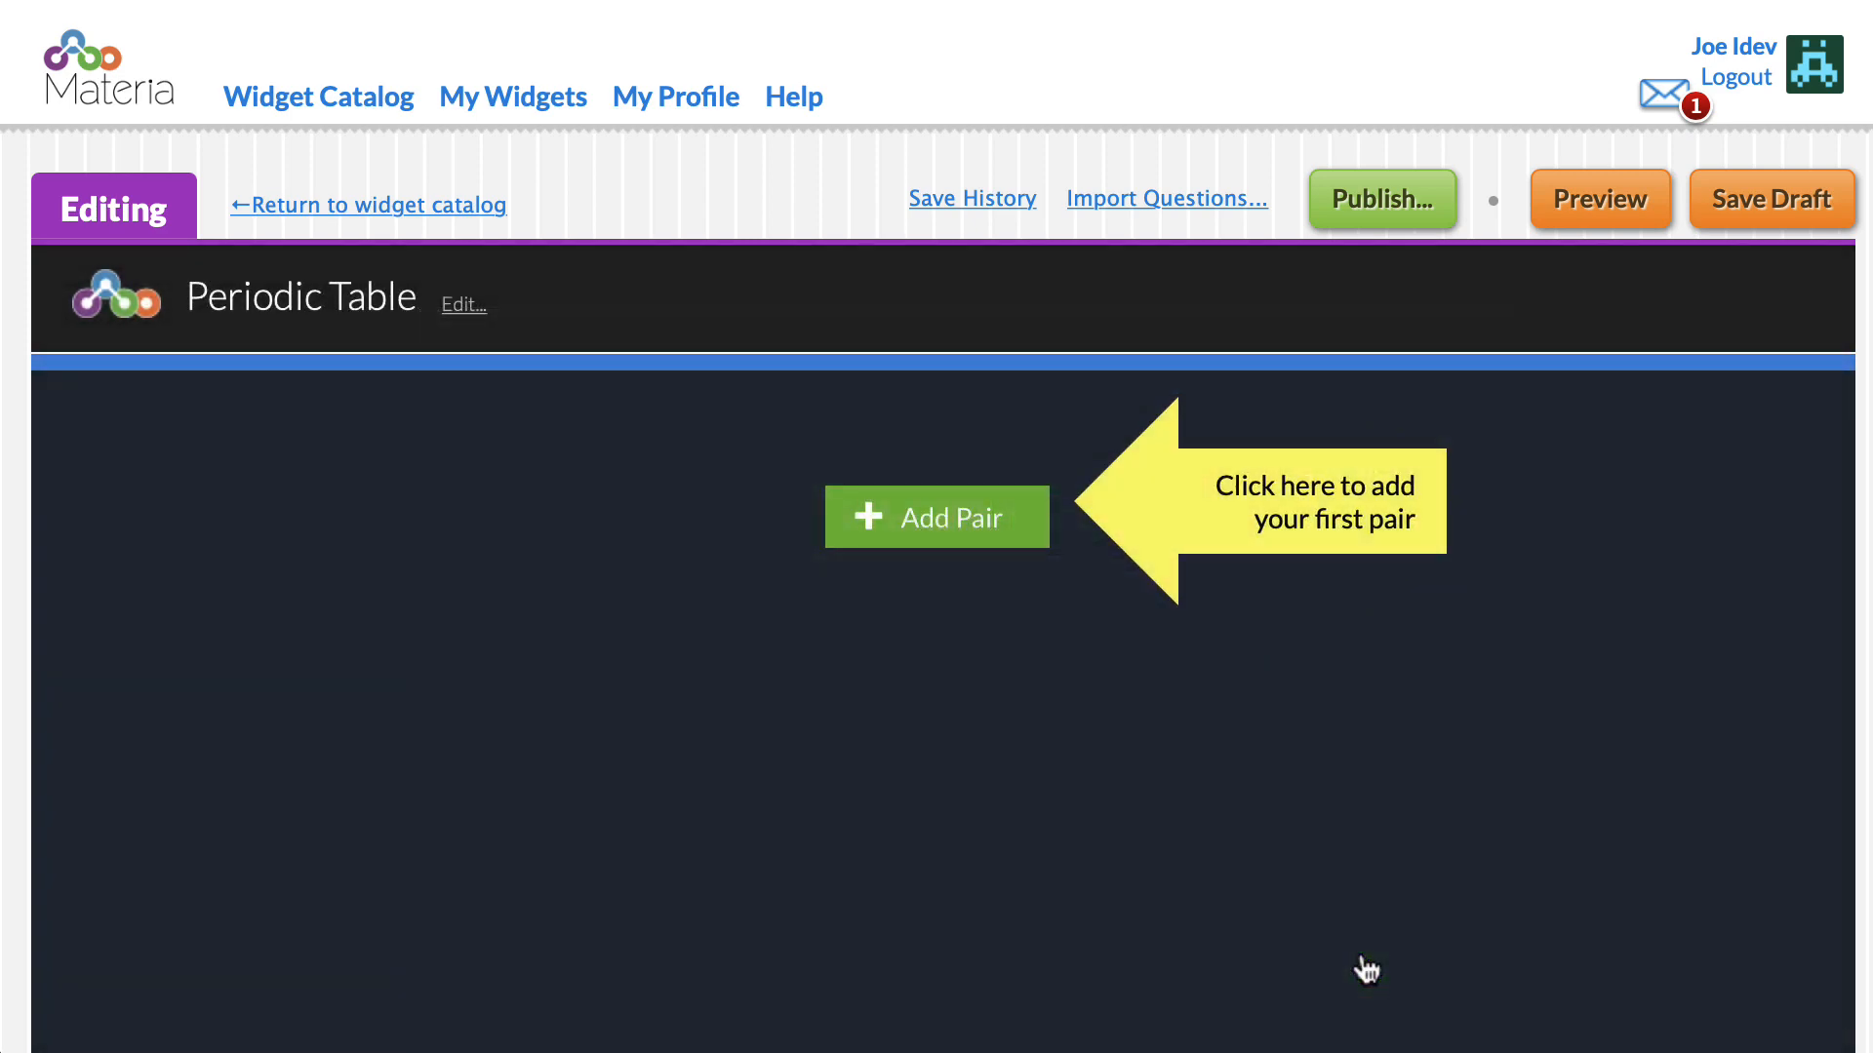
Add a first pair matching "Element" with "The primary constituent of all matter, distinguished by its atomic properties".
click(923, 526)
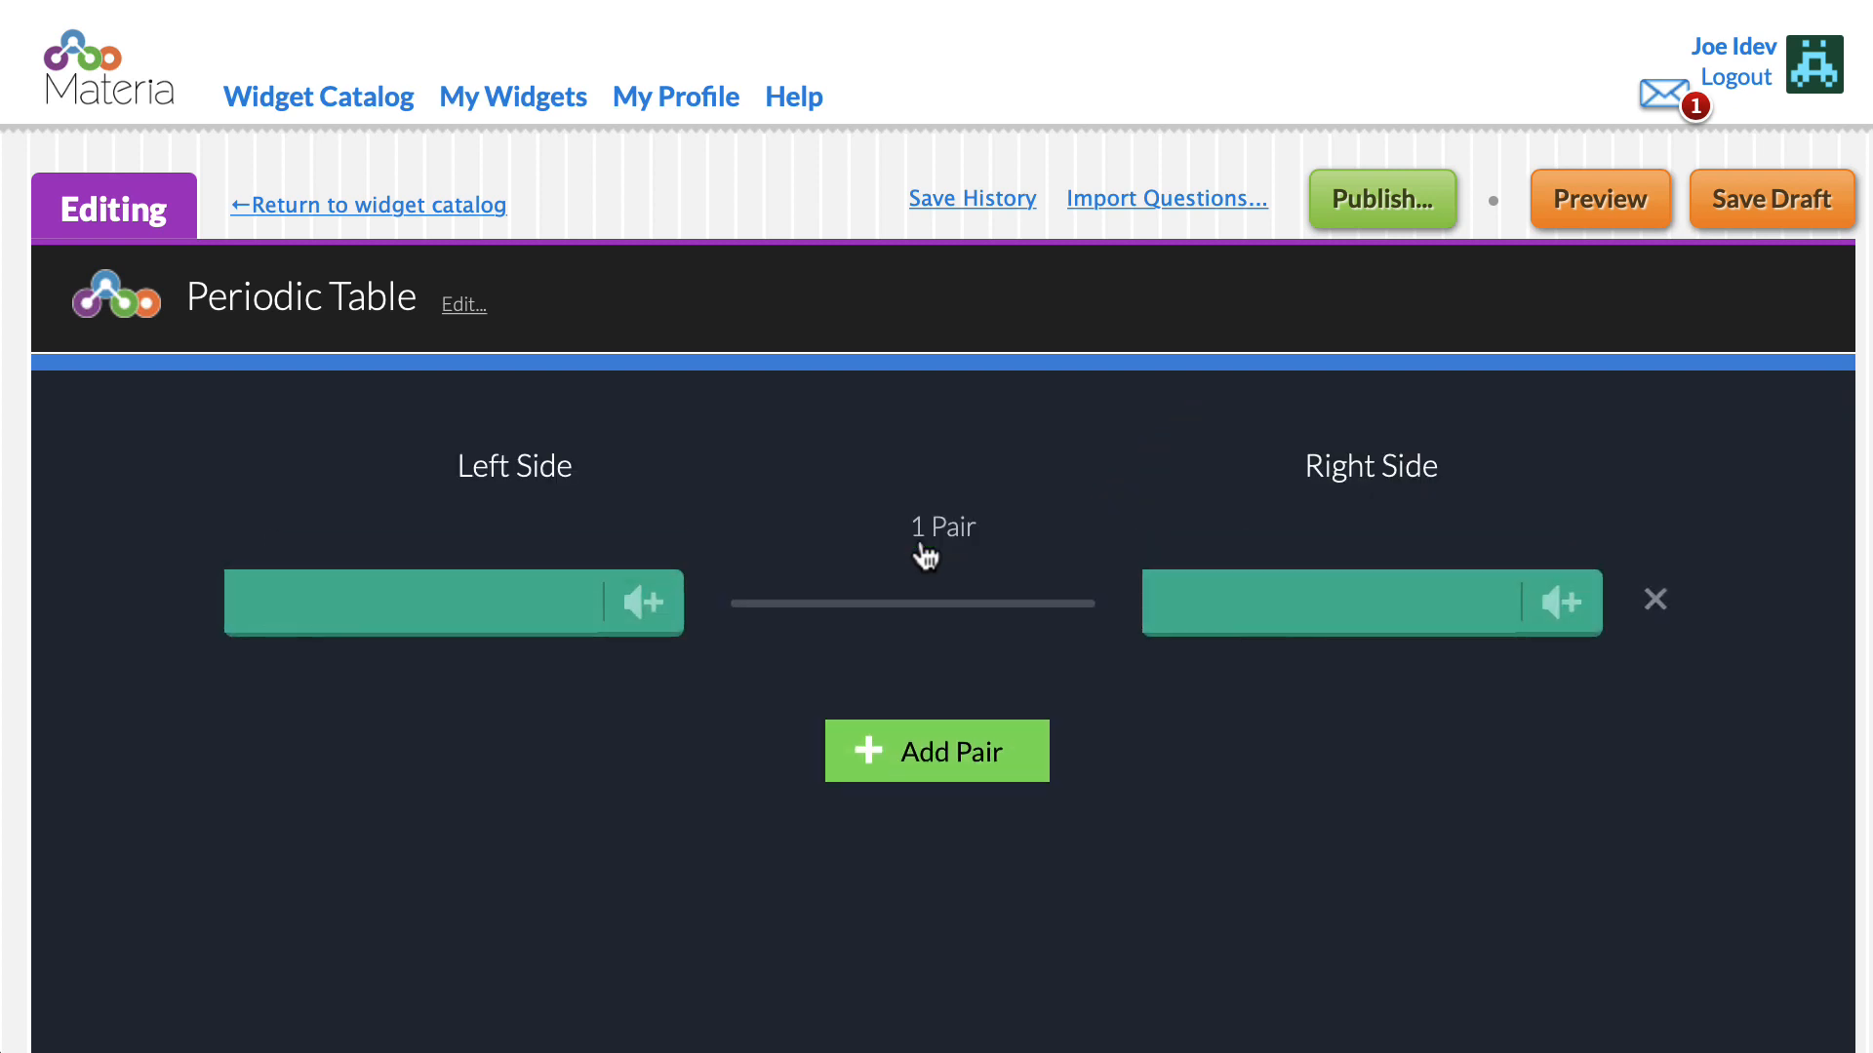
text(Element)
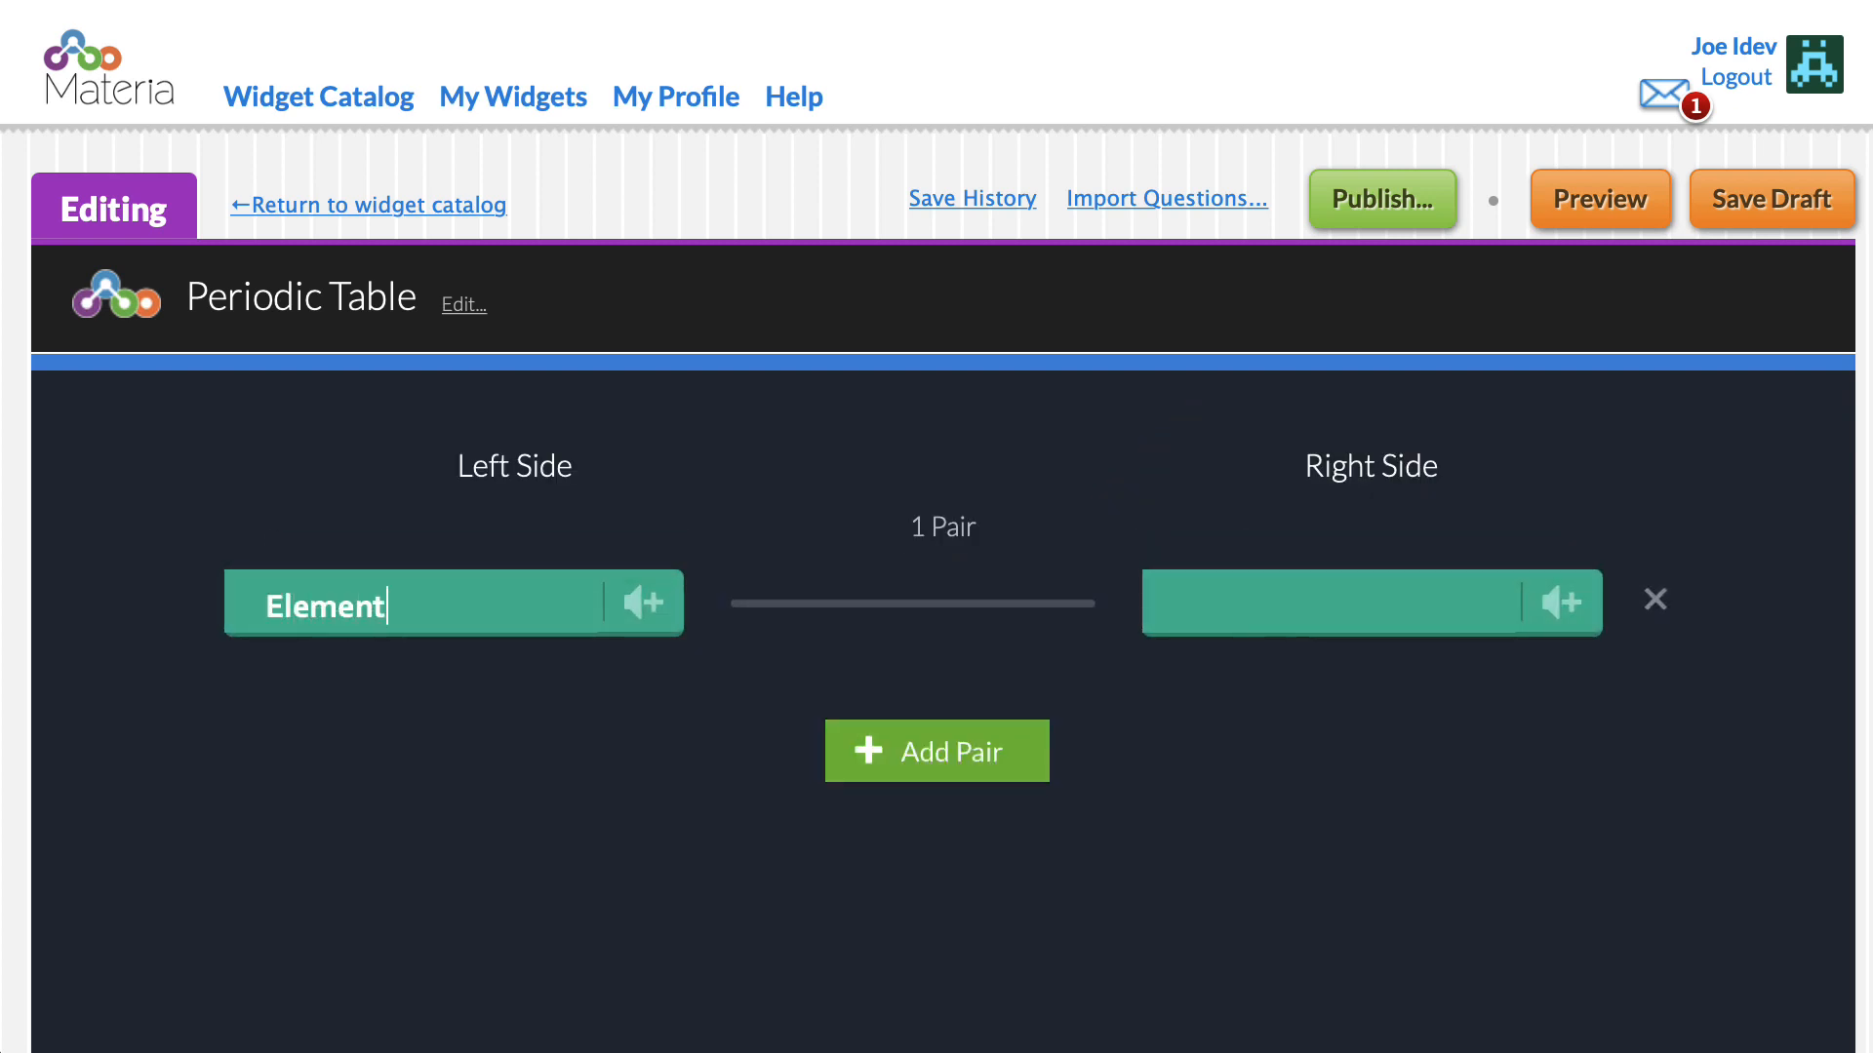
click(1284, 594)
text(The primar)
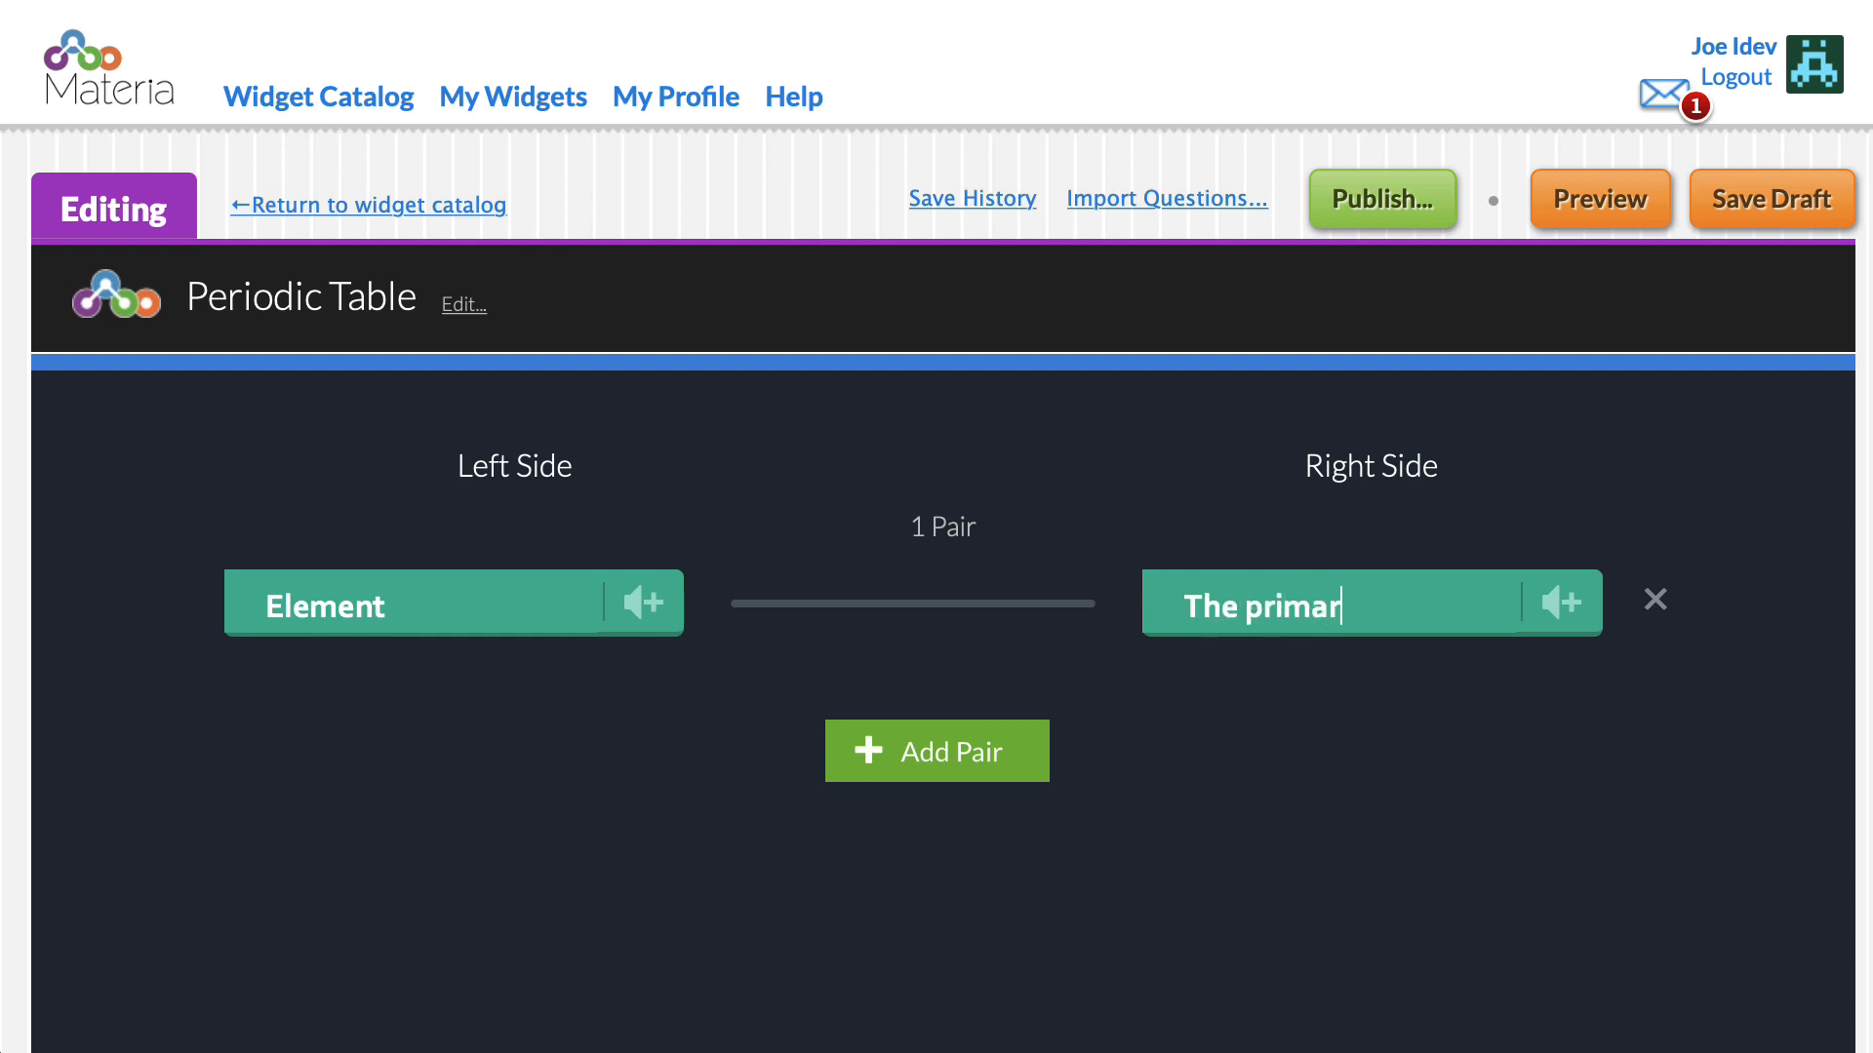
text(y consti)
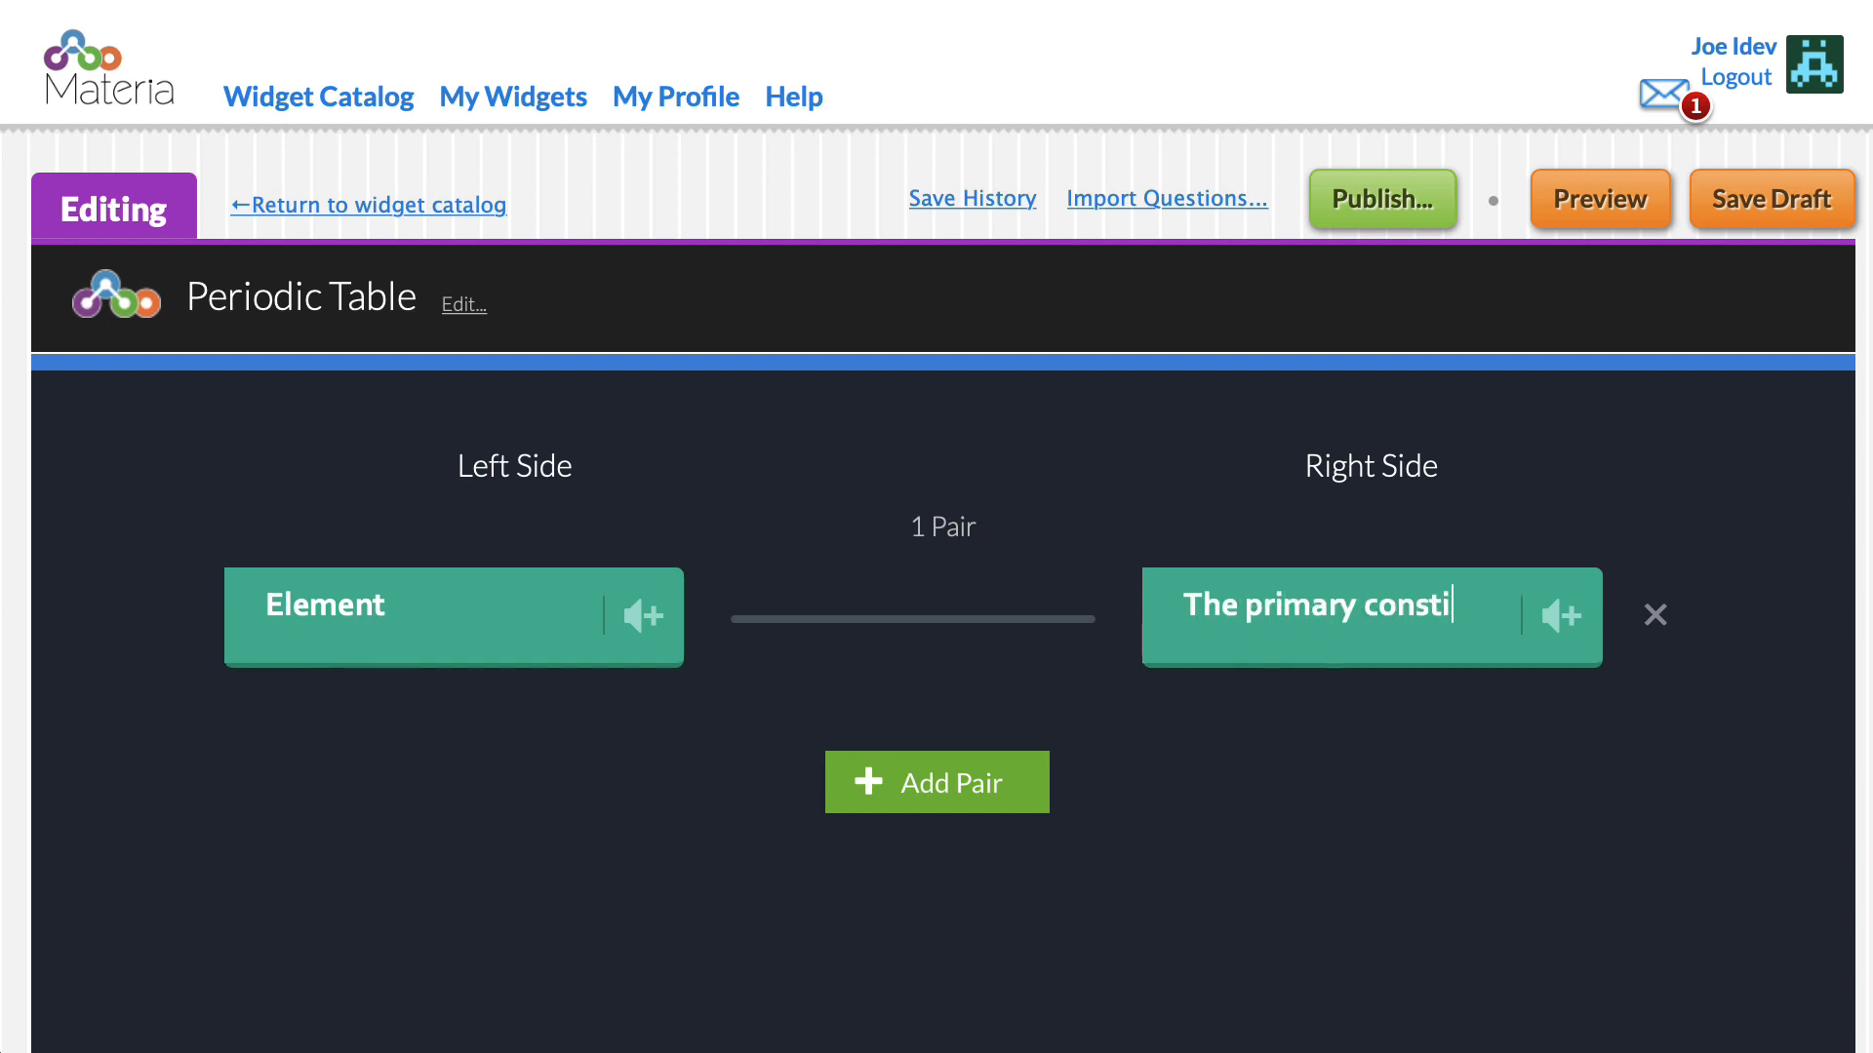
text(tuent of)
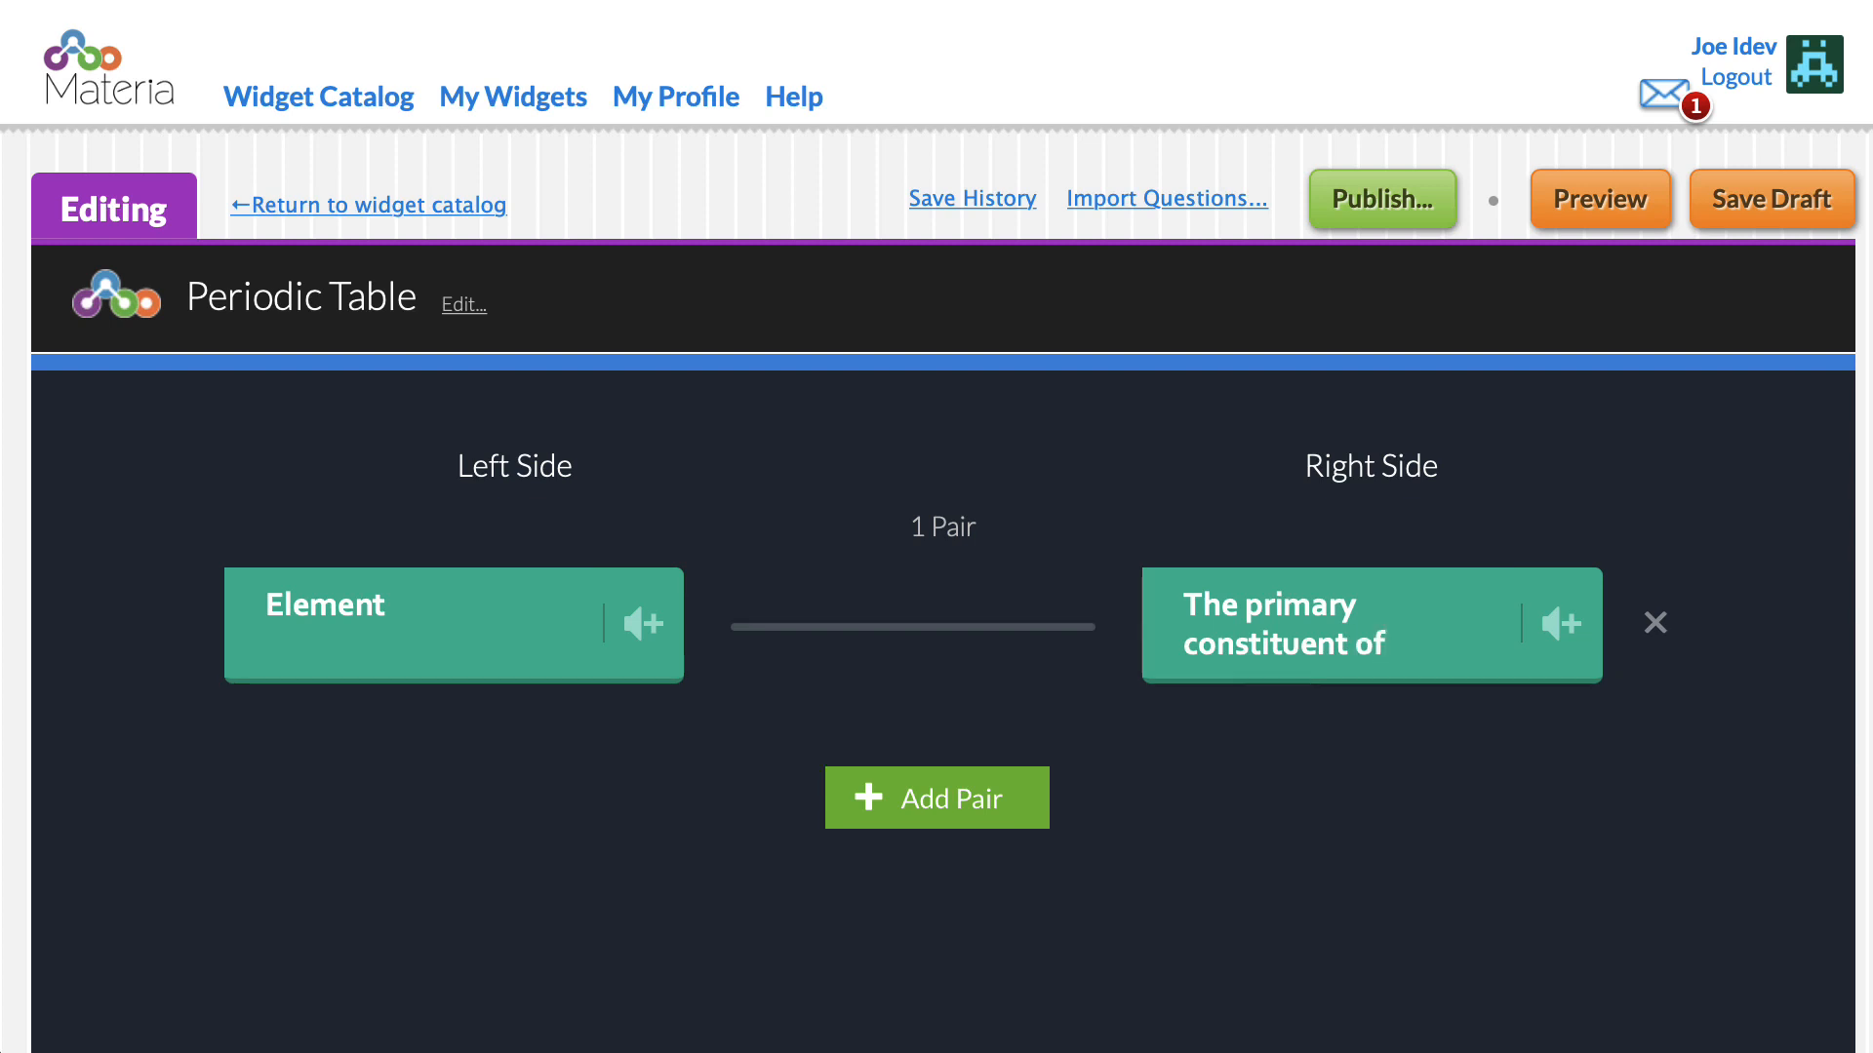
text( all matter)
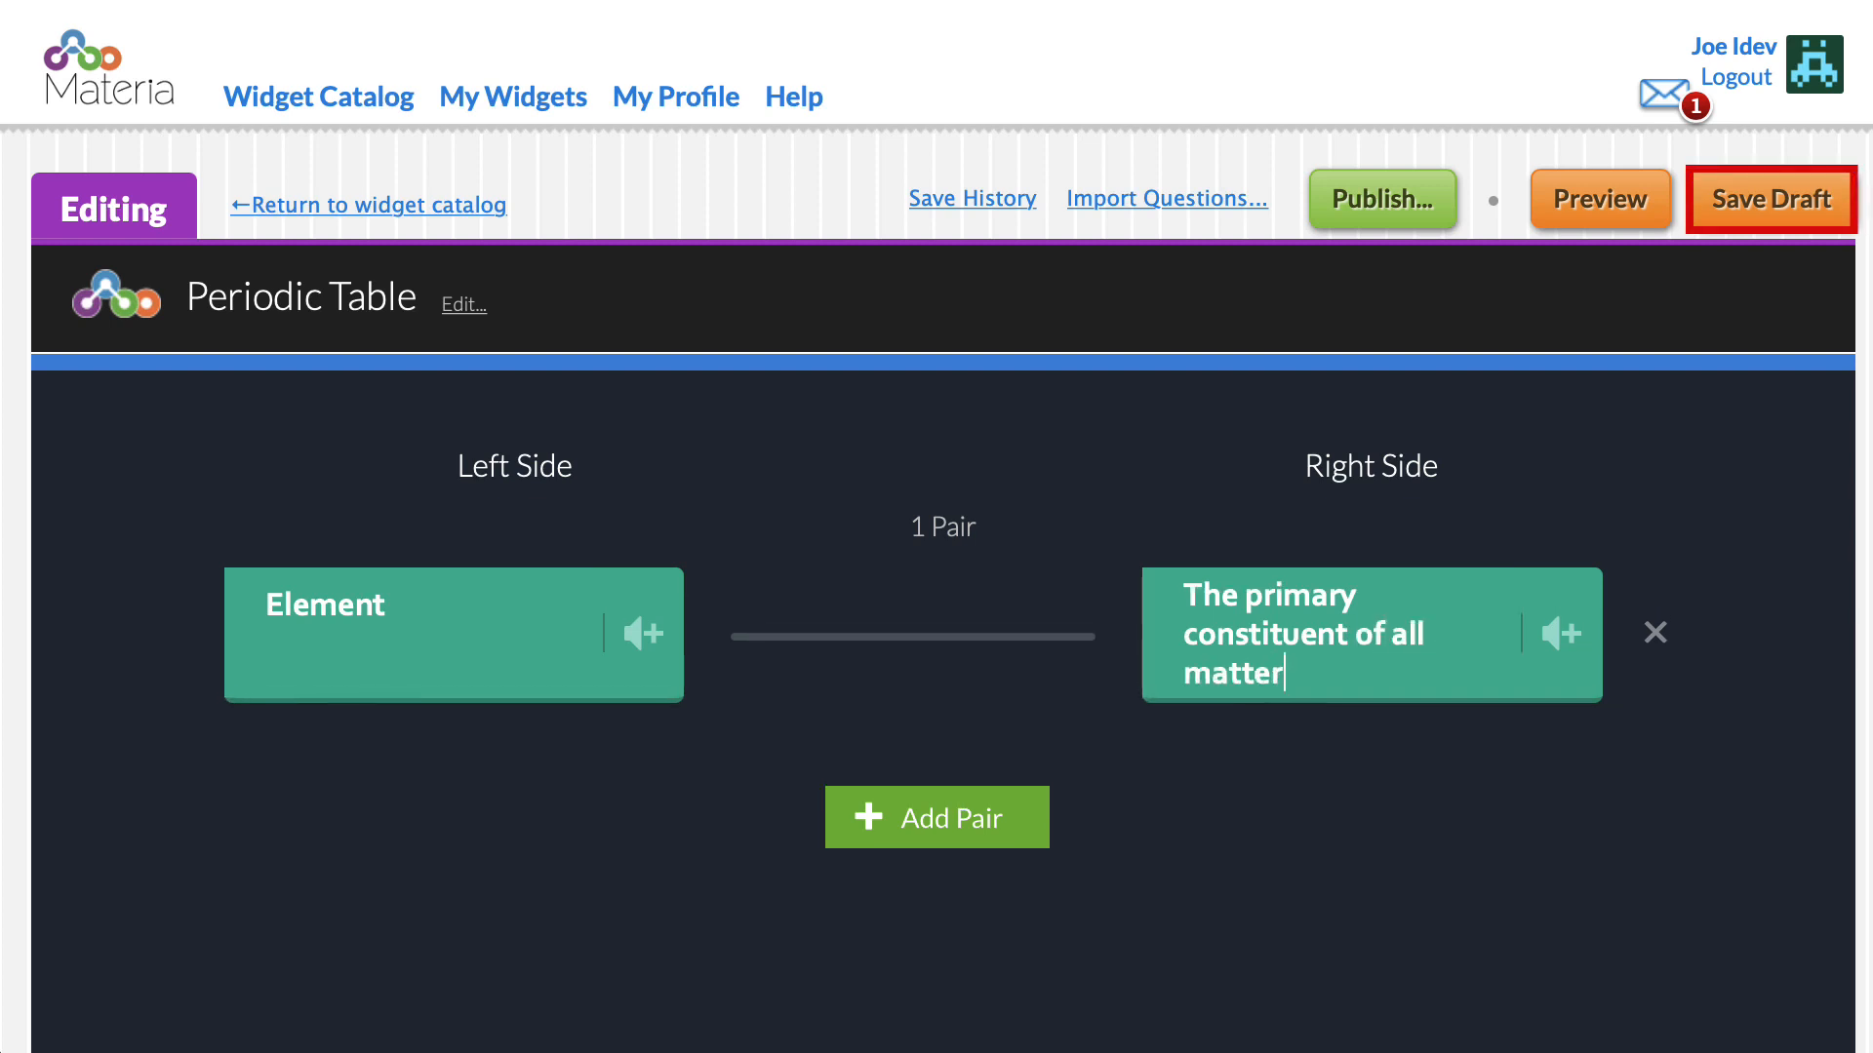
text(, distinguished)
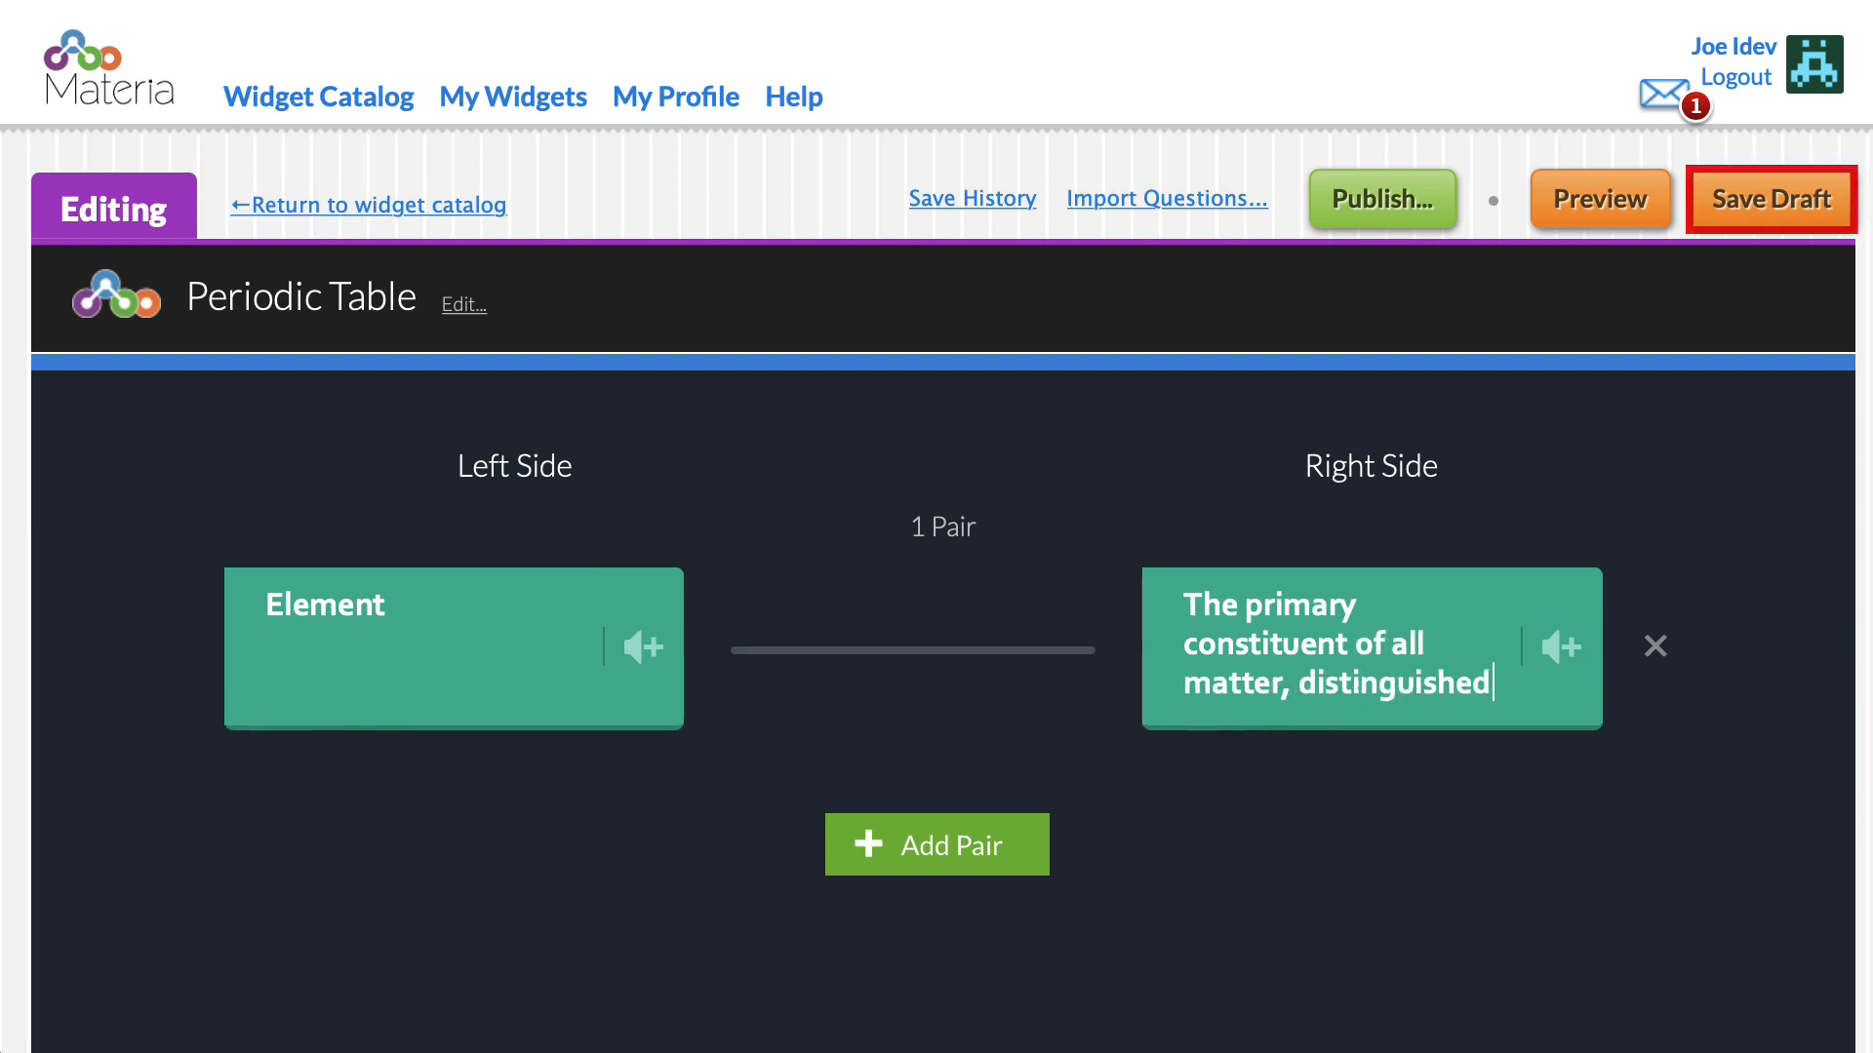
text( by its at)
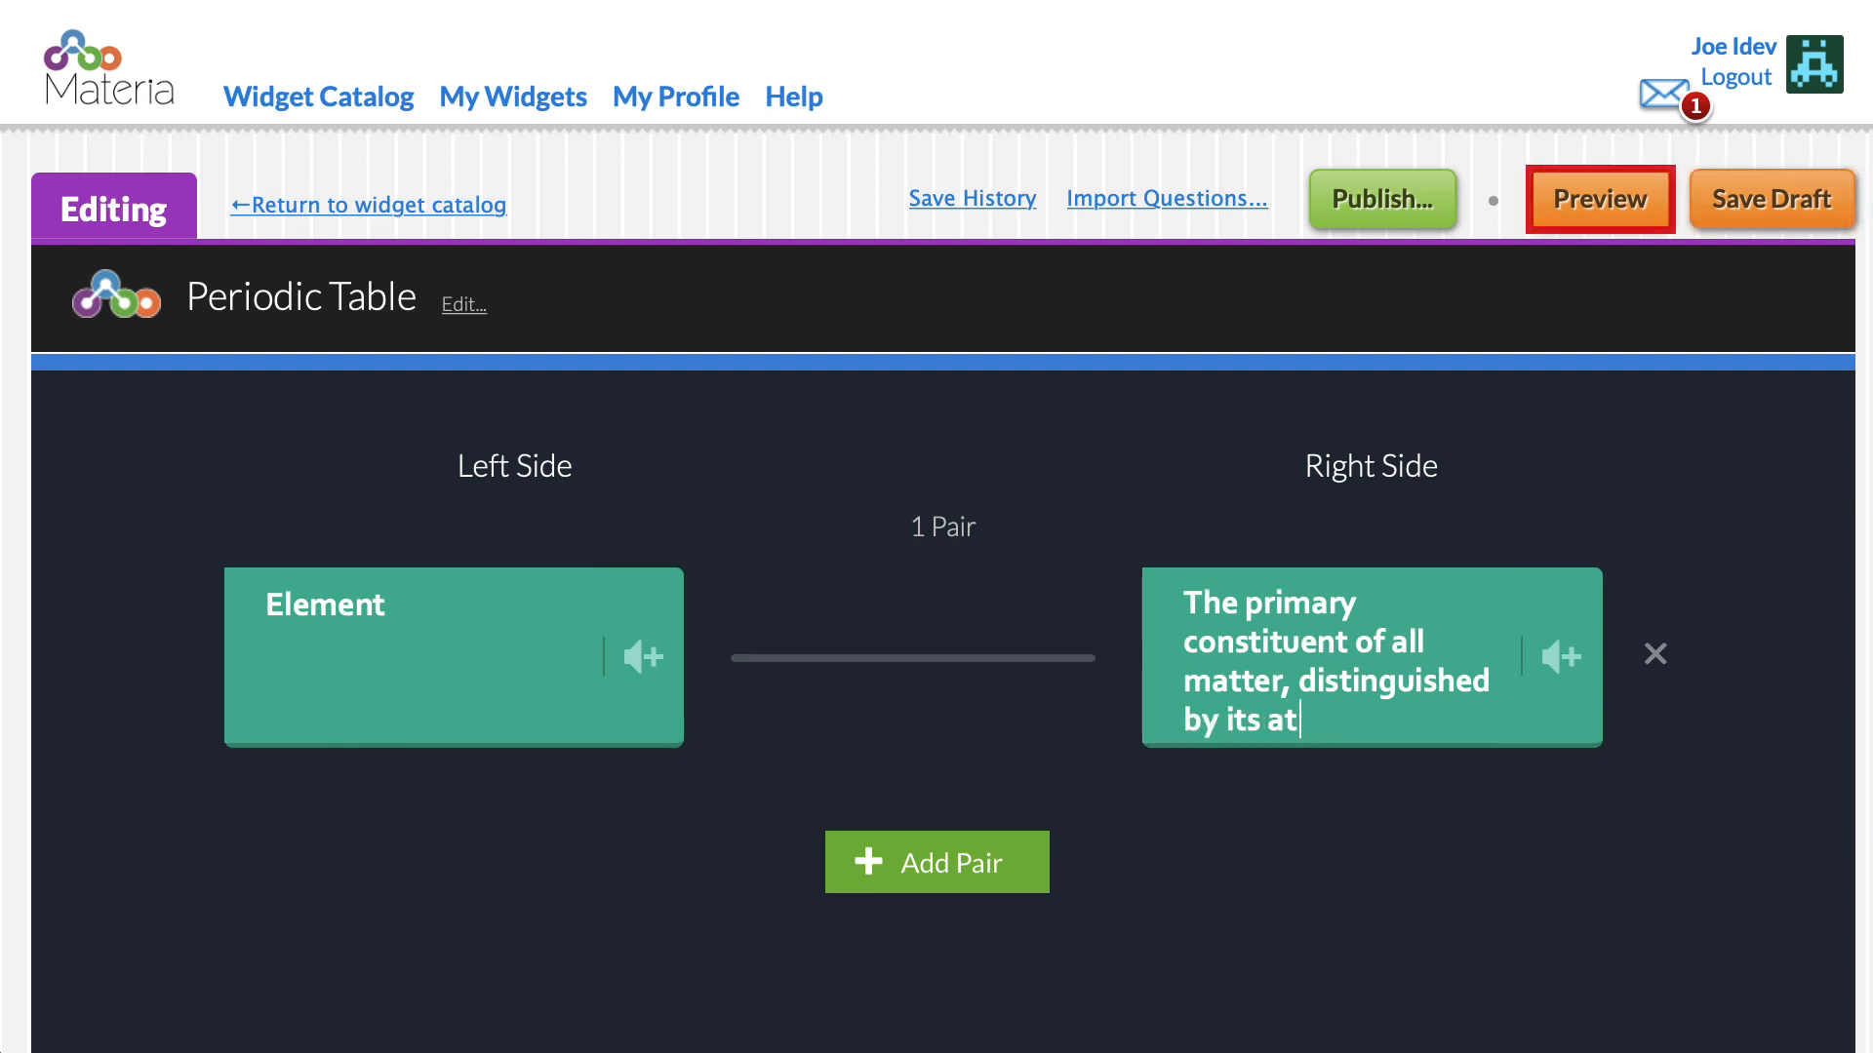
text(omic properti)
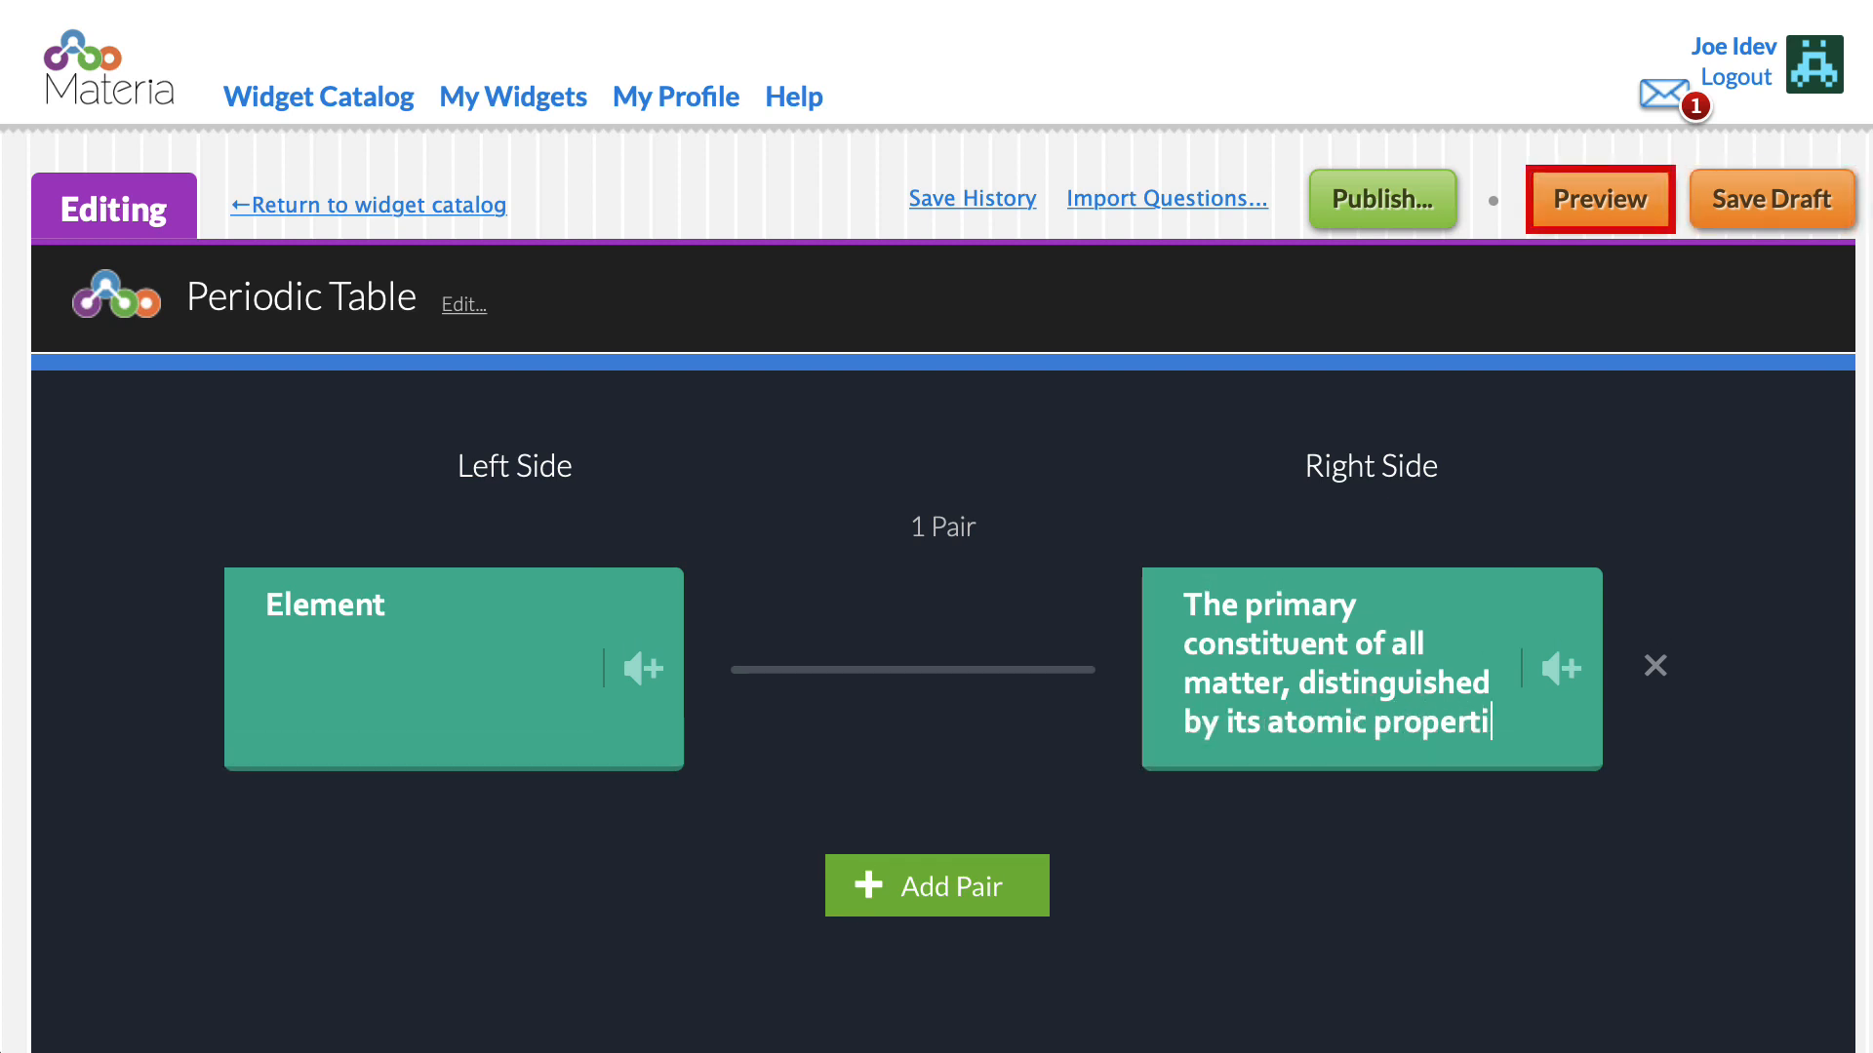
text(es)
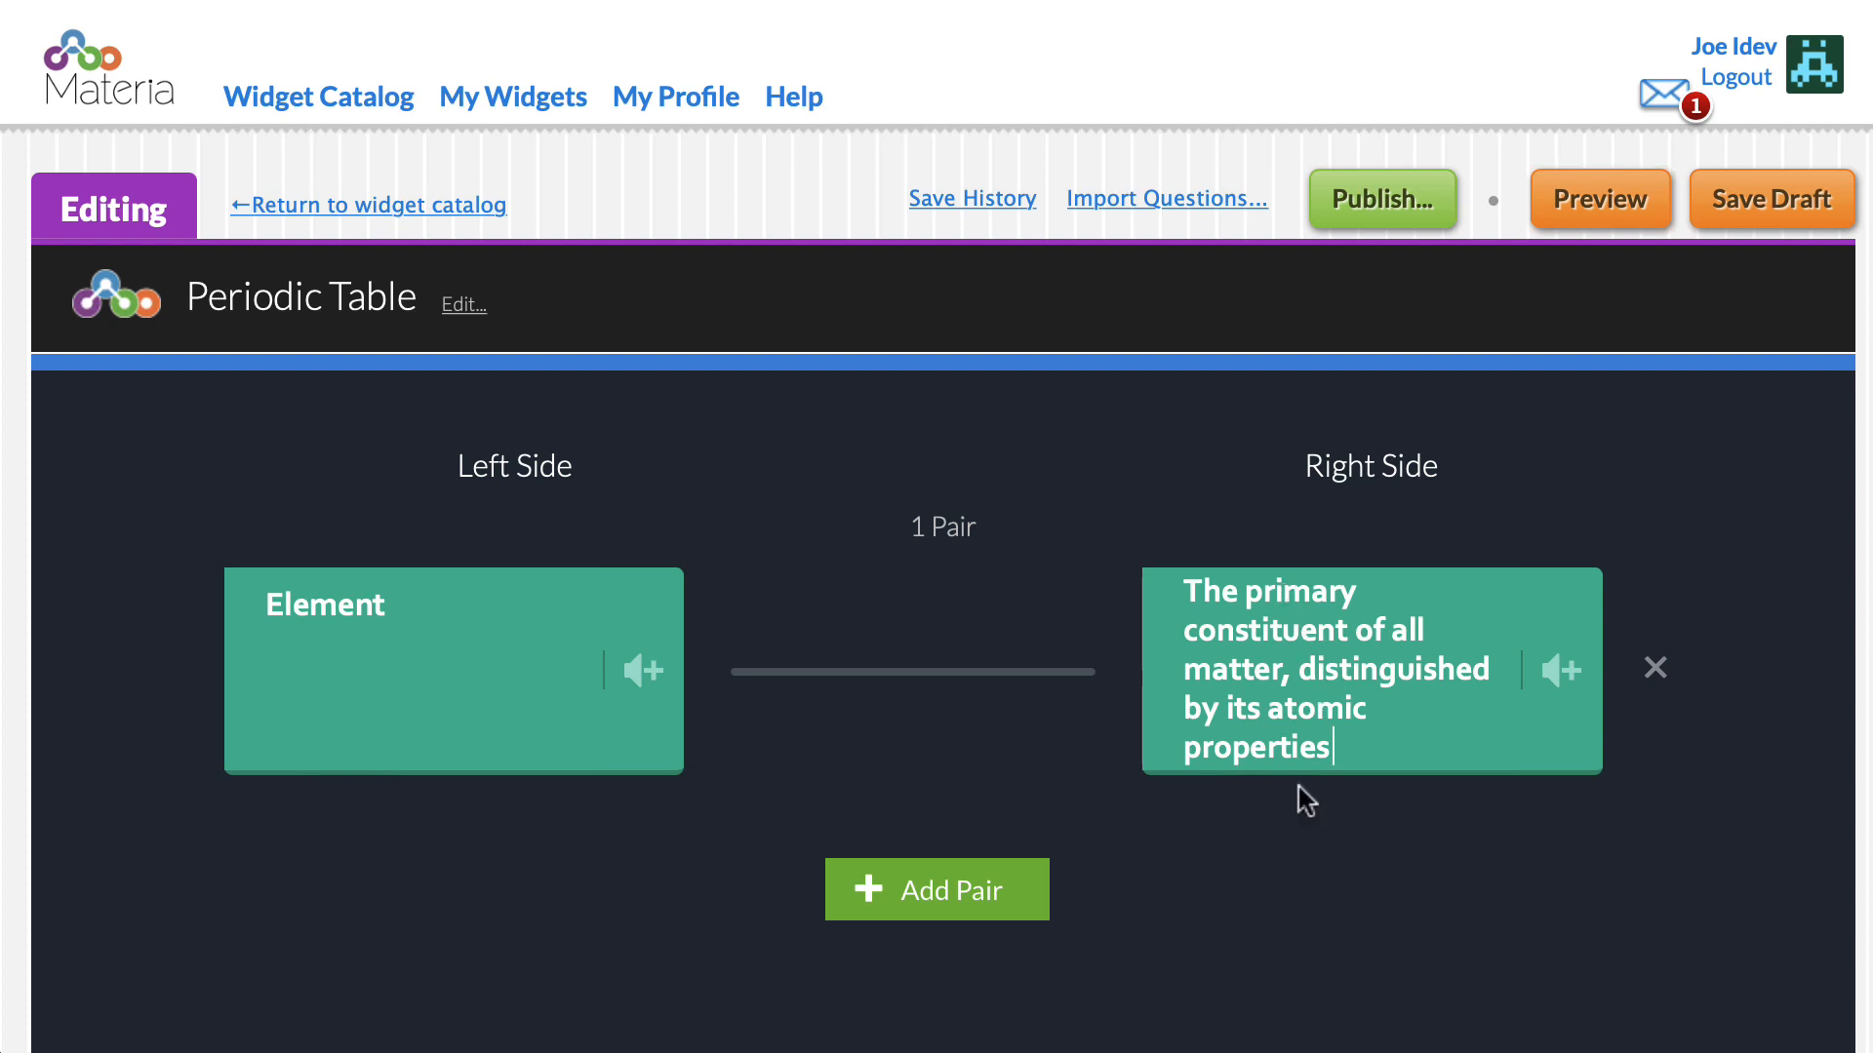
Add a pair matching "Atomic number" with "The number of protons in an atom".
click(932, 899)
text(Atomic number)
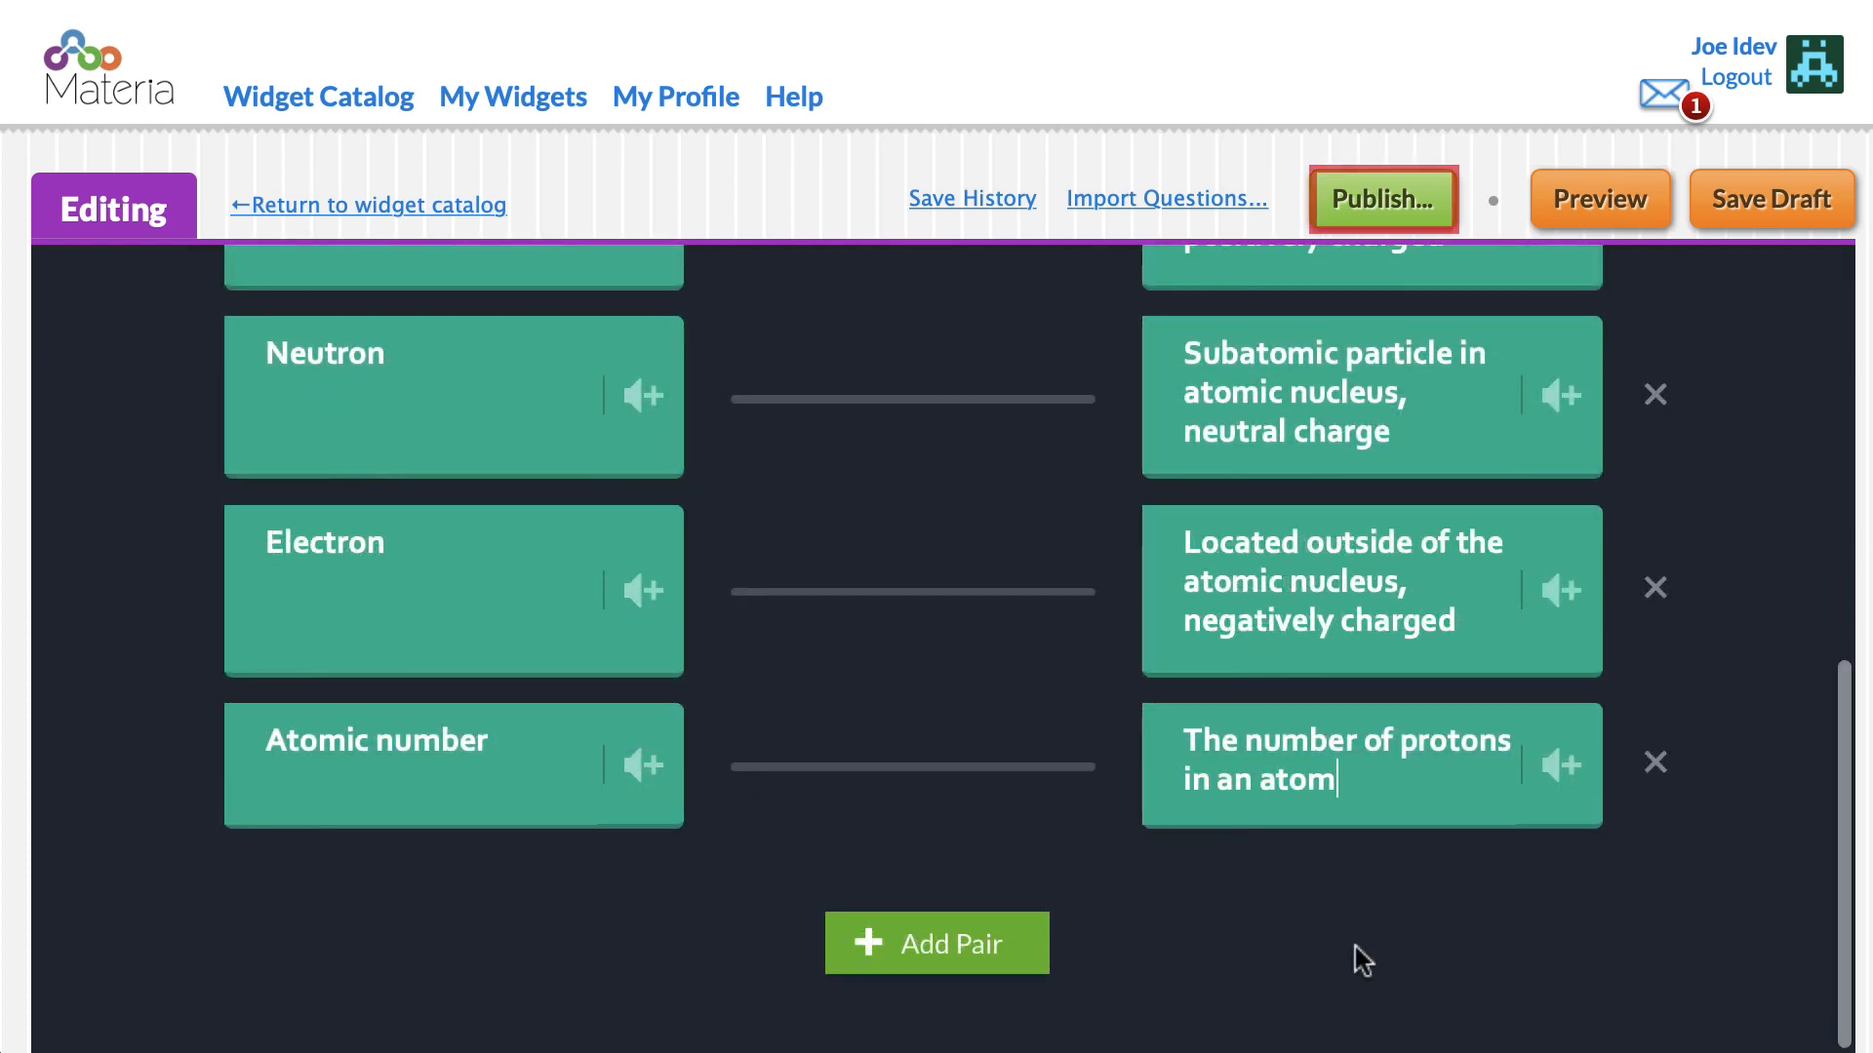
Publish the Periodic Table widget and confirm the publication.
scroll(1362, 961, down, 1)
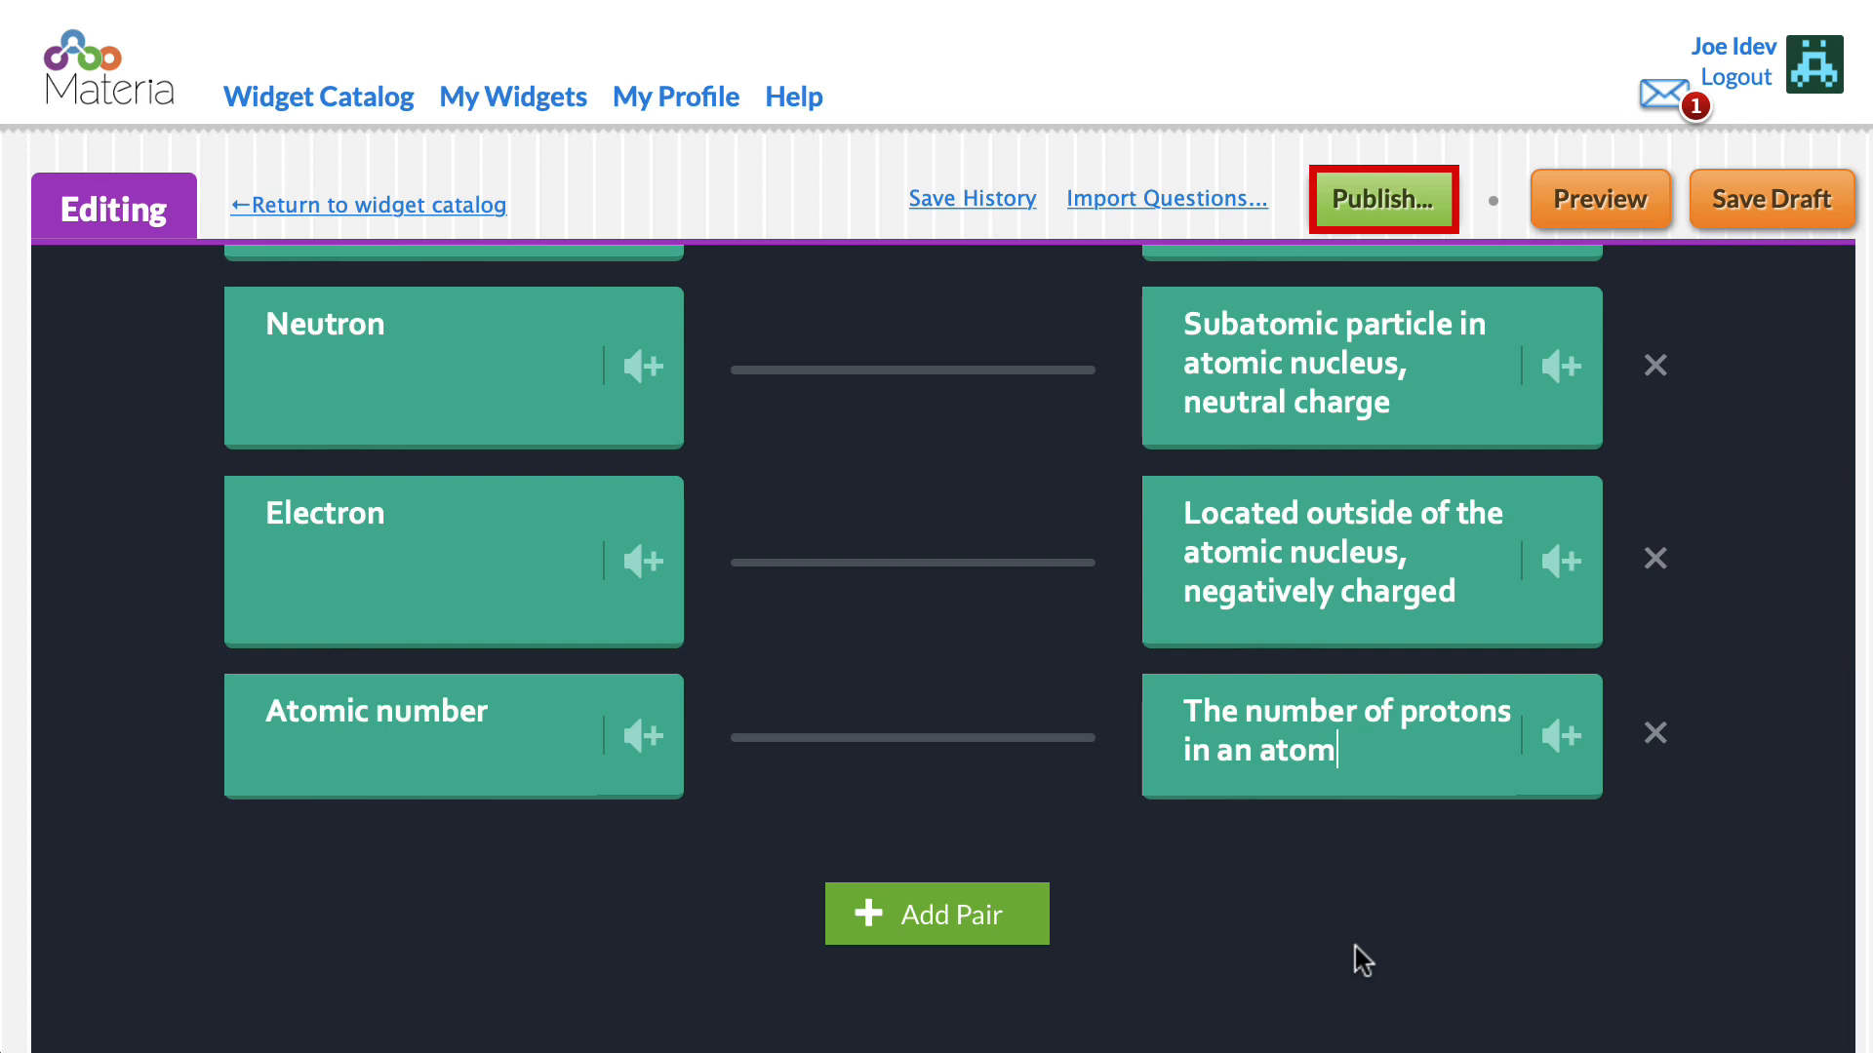
click(1424, 234)
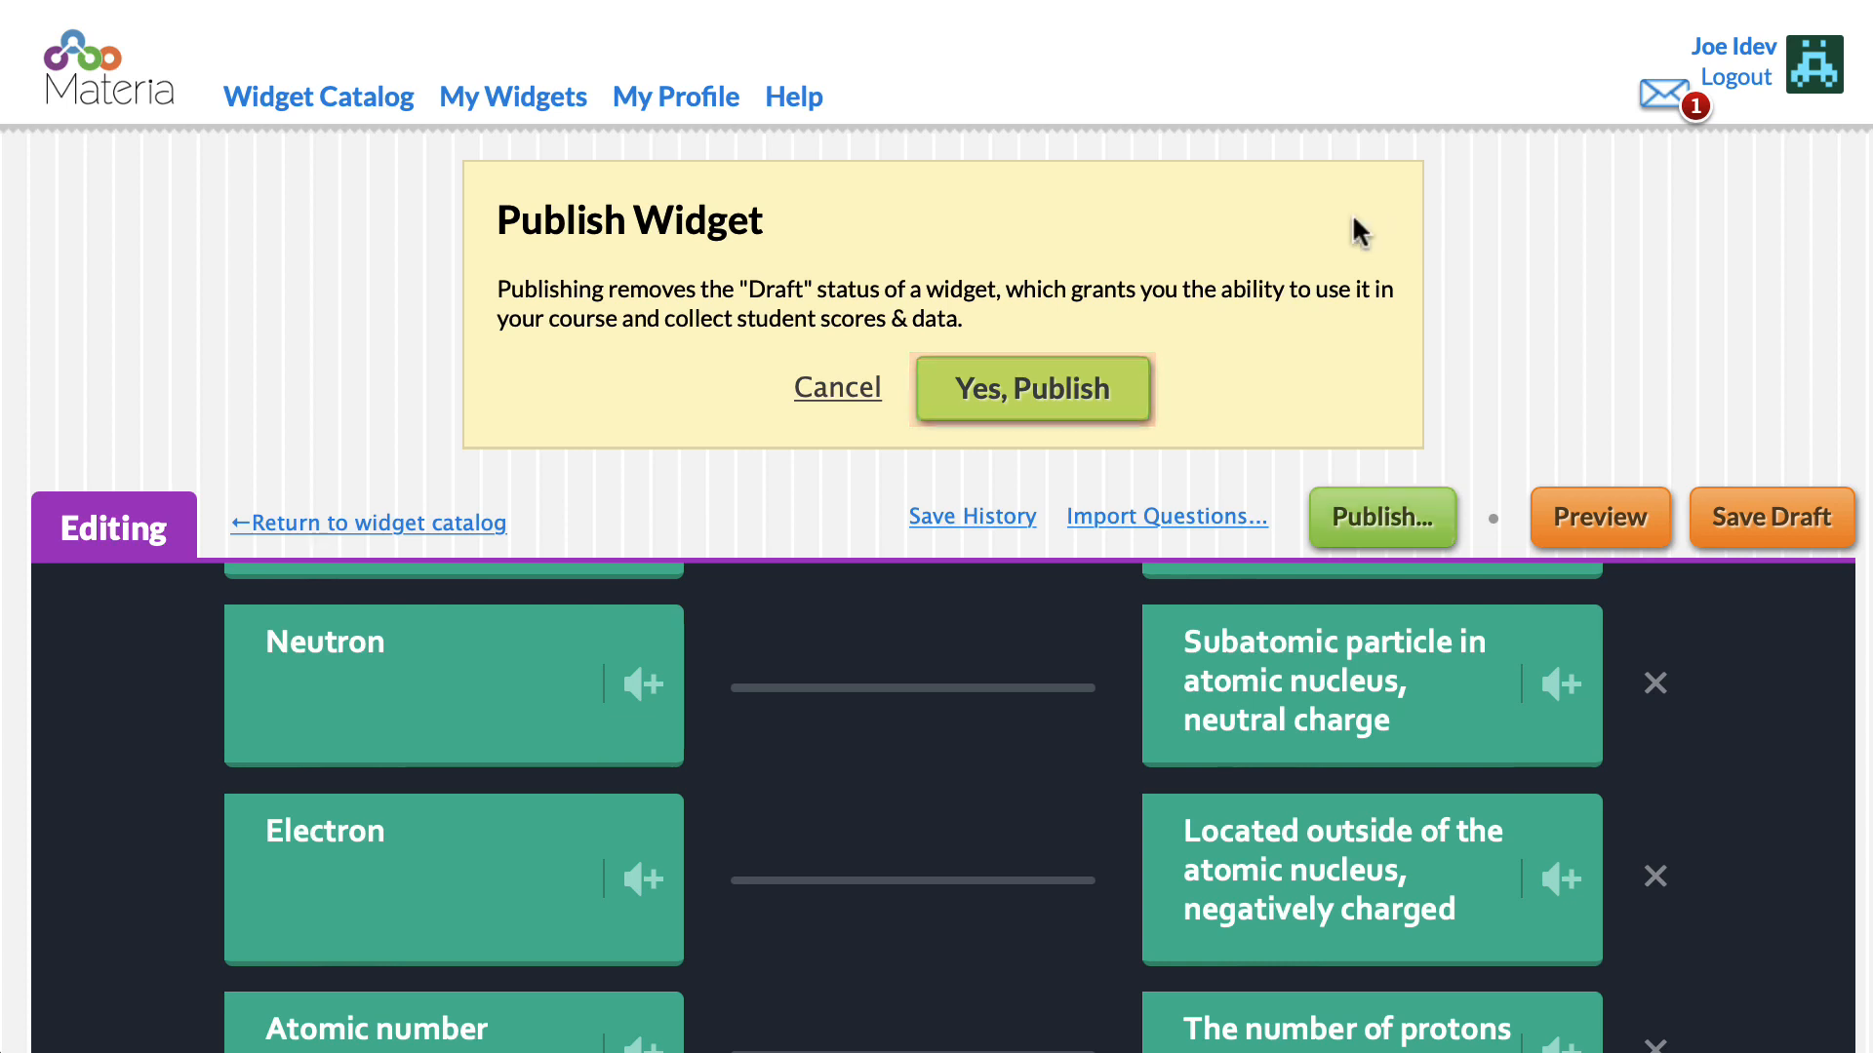
click(1127, 393)
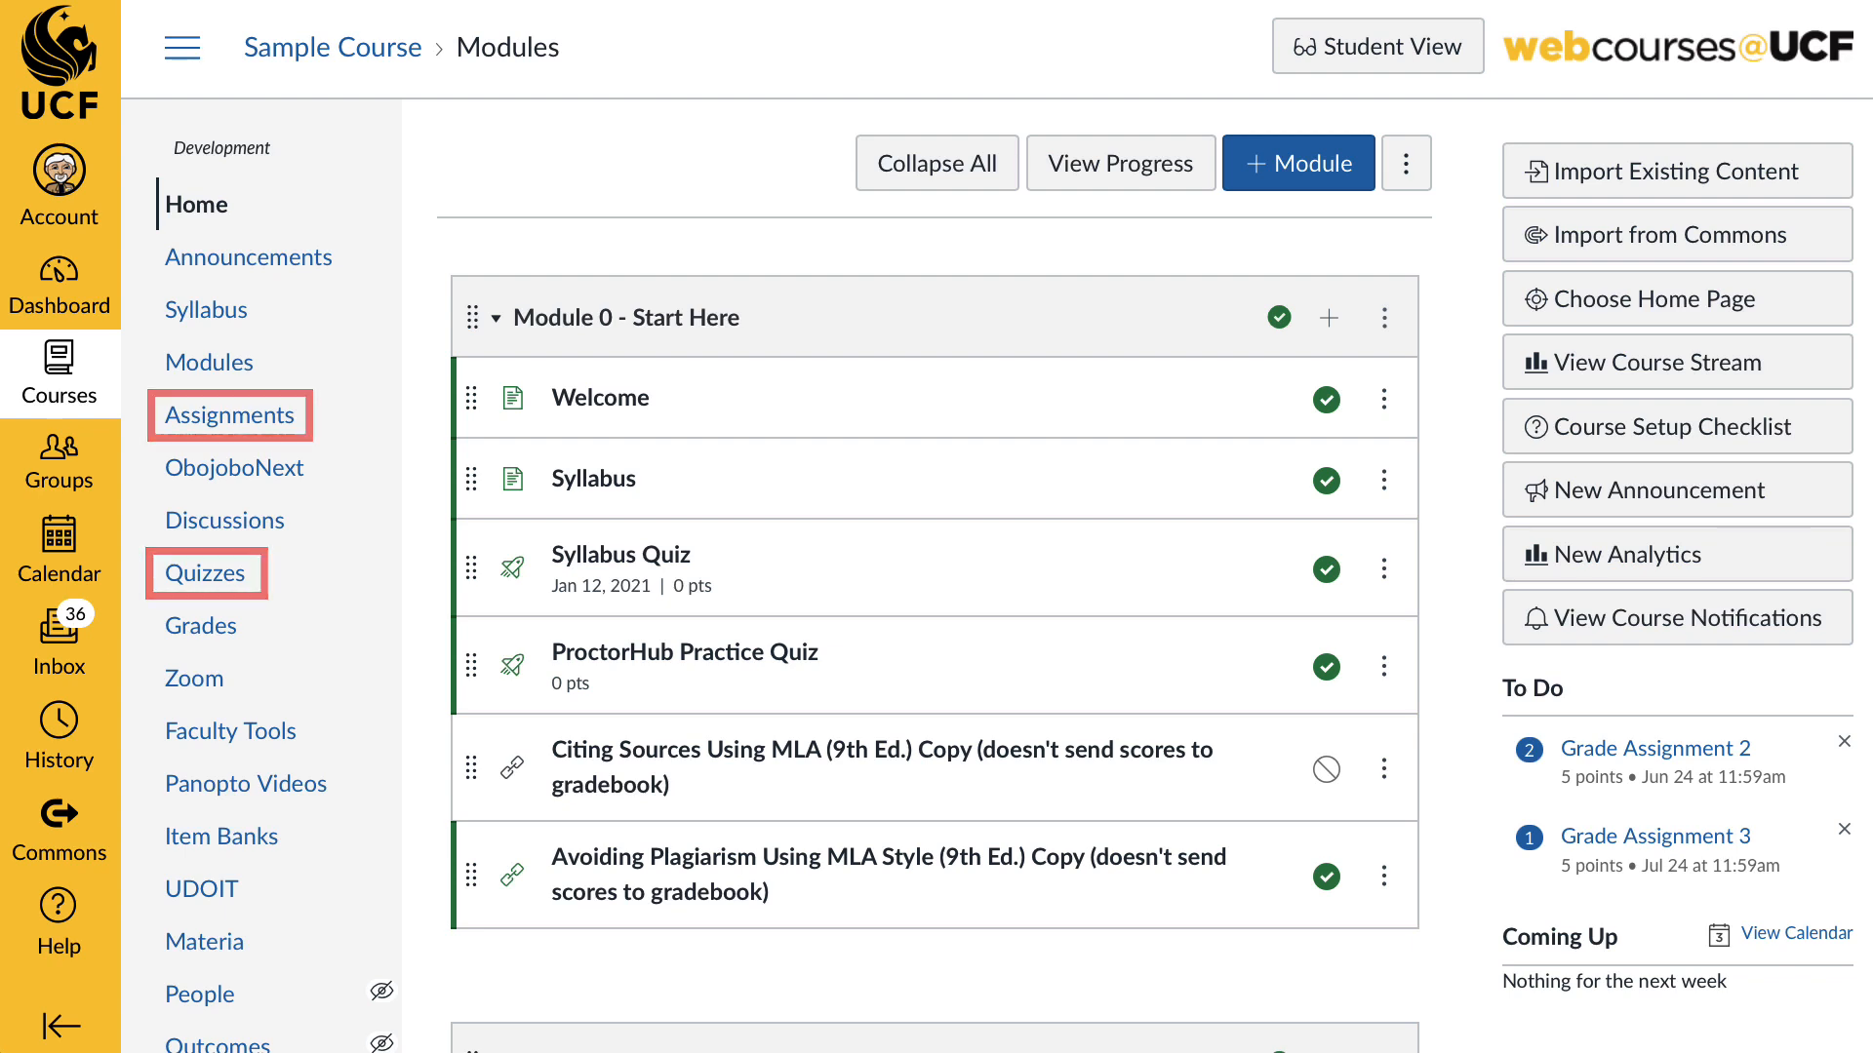
In the Sample Course on Webcourses@UCF, create a new assignment named "Periodic Table Matching Activity".
click(193, 413)
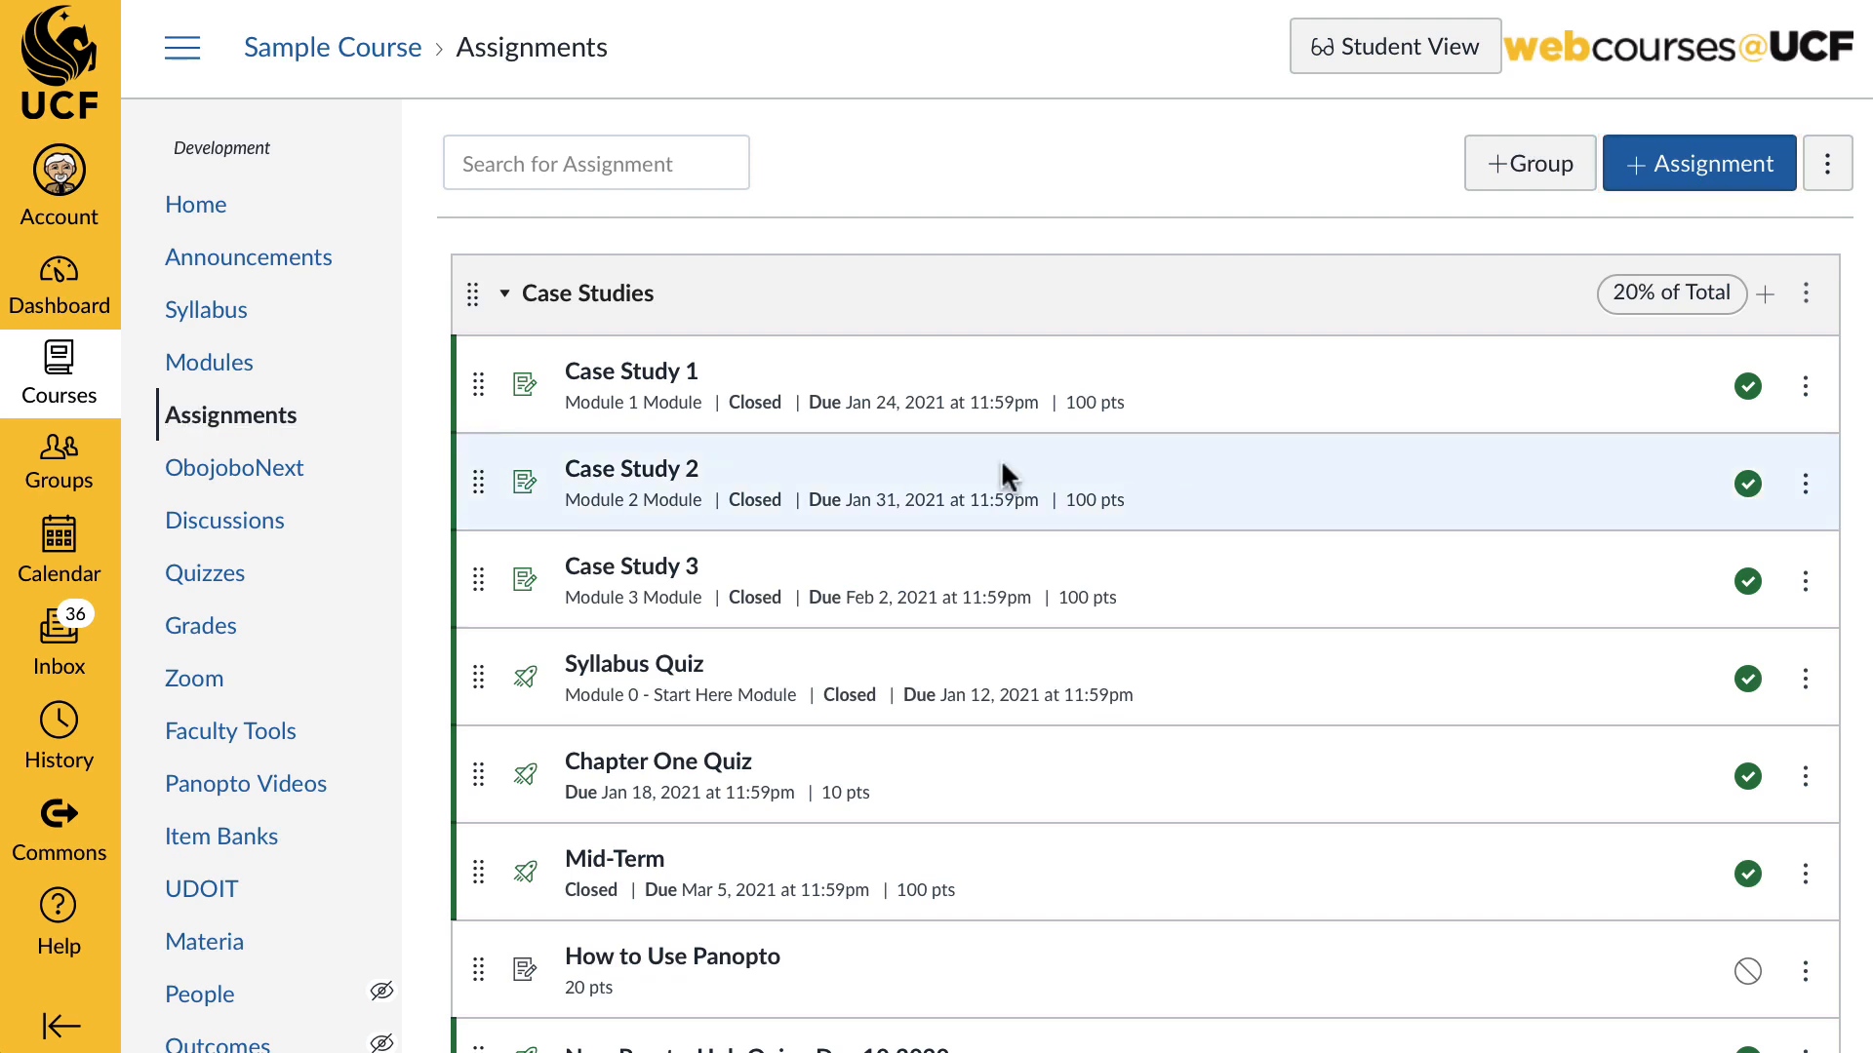
click(1670, 161)
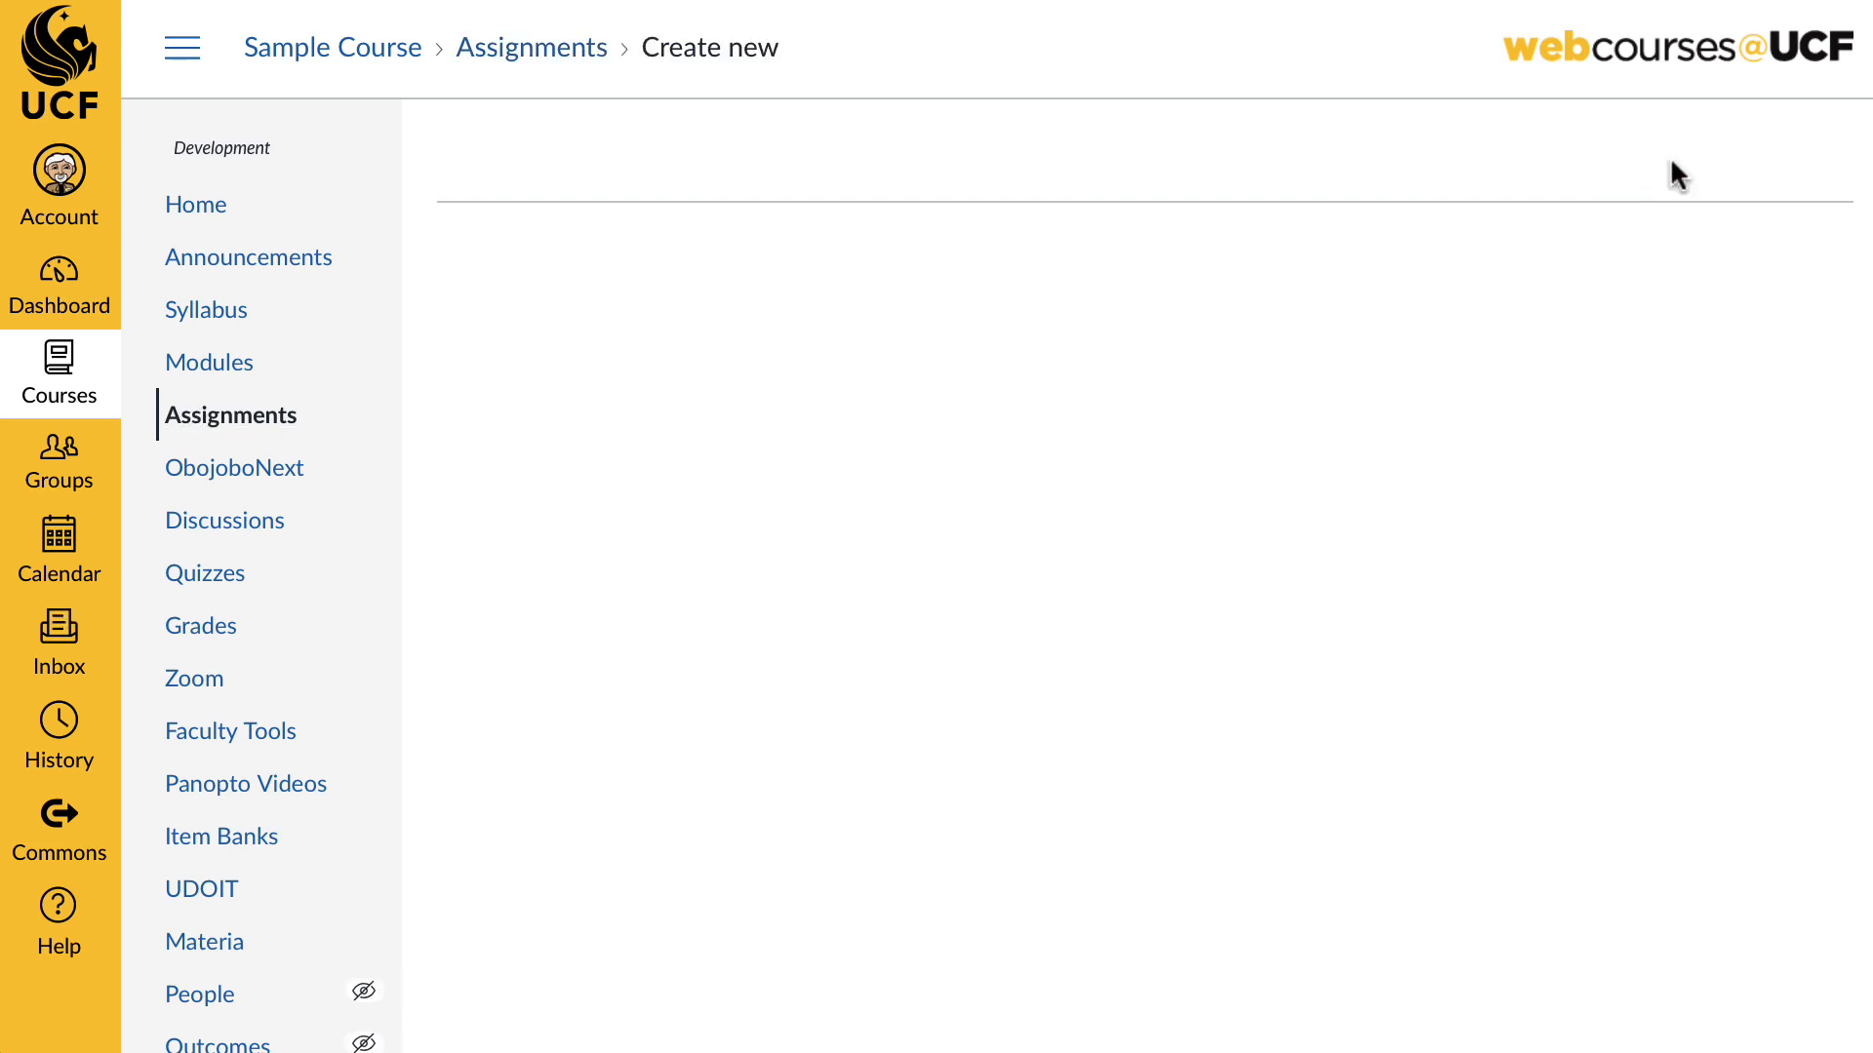
text(Pe)
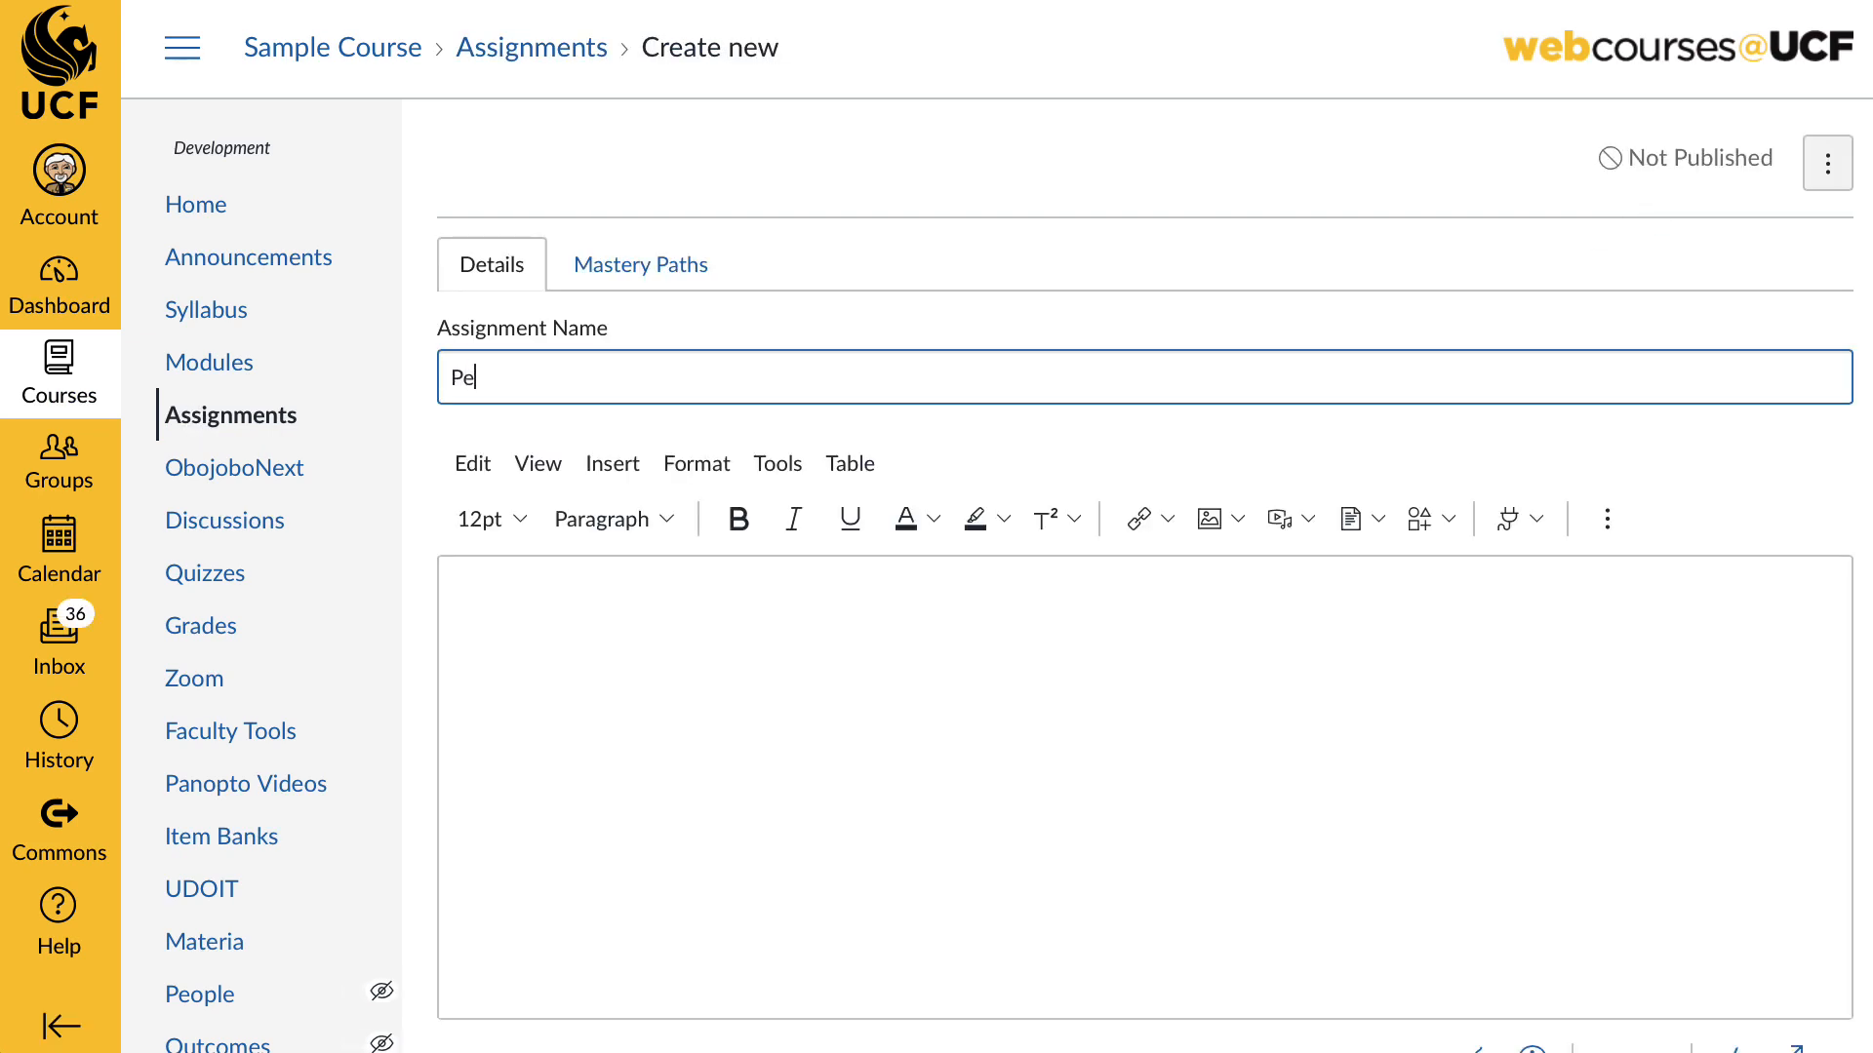
text(riodic Table Matching Activity)
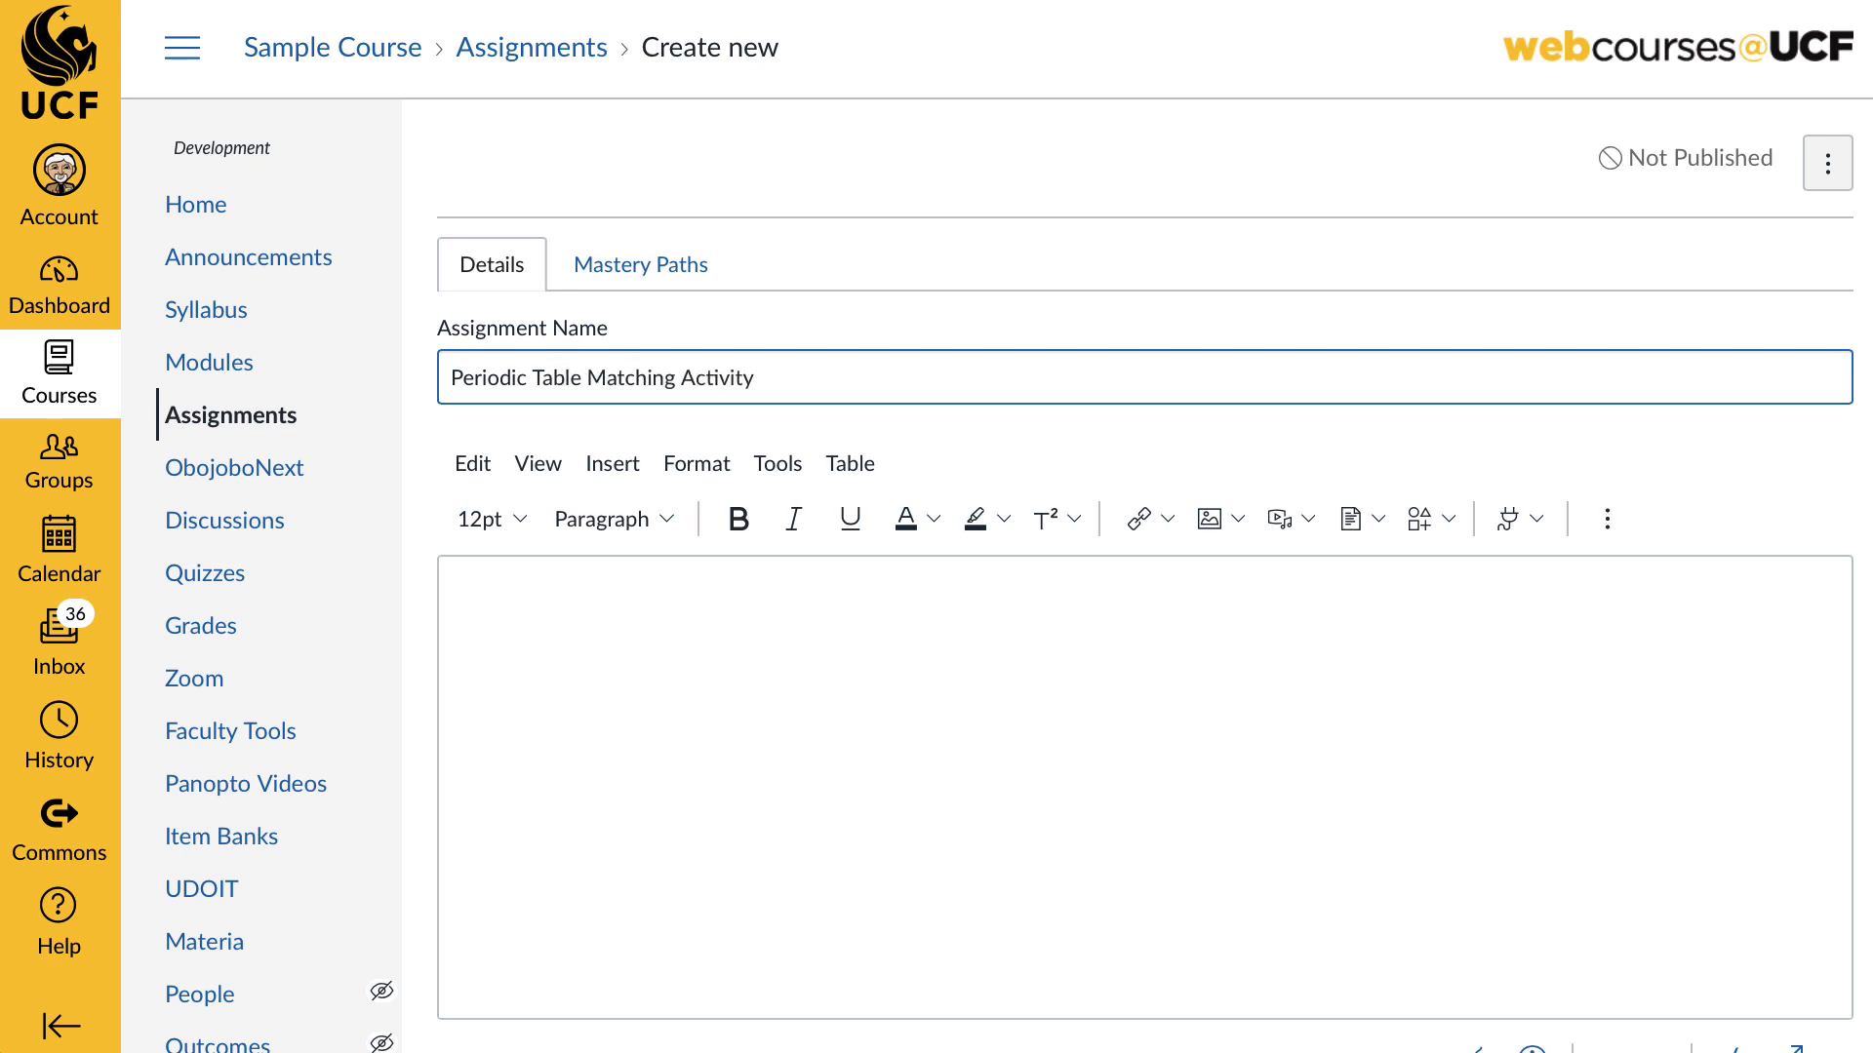
Set the assignment's submission type to External Tool.
scroll(1416, 181, down, 5)
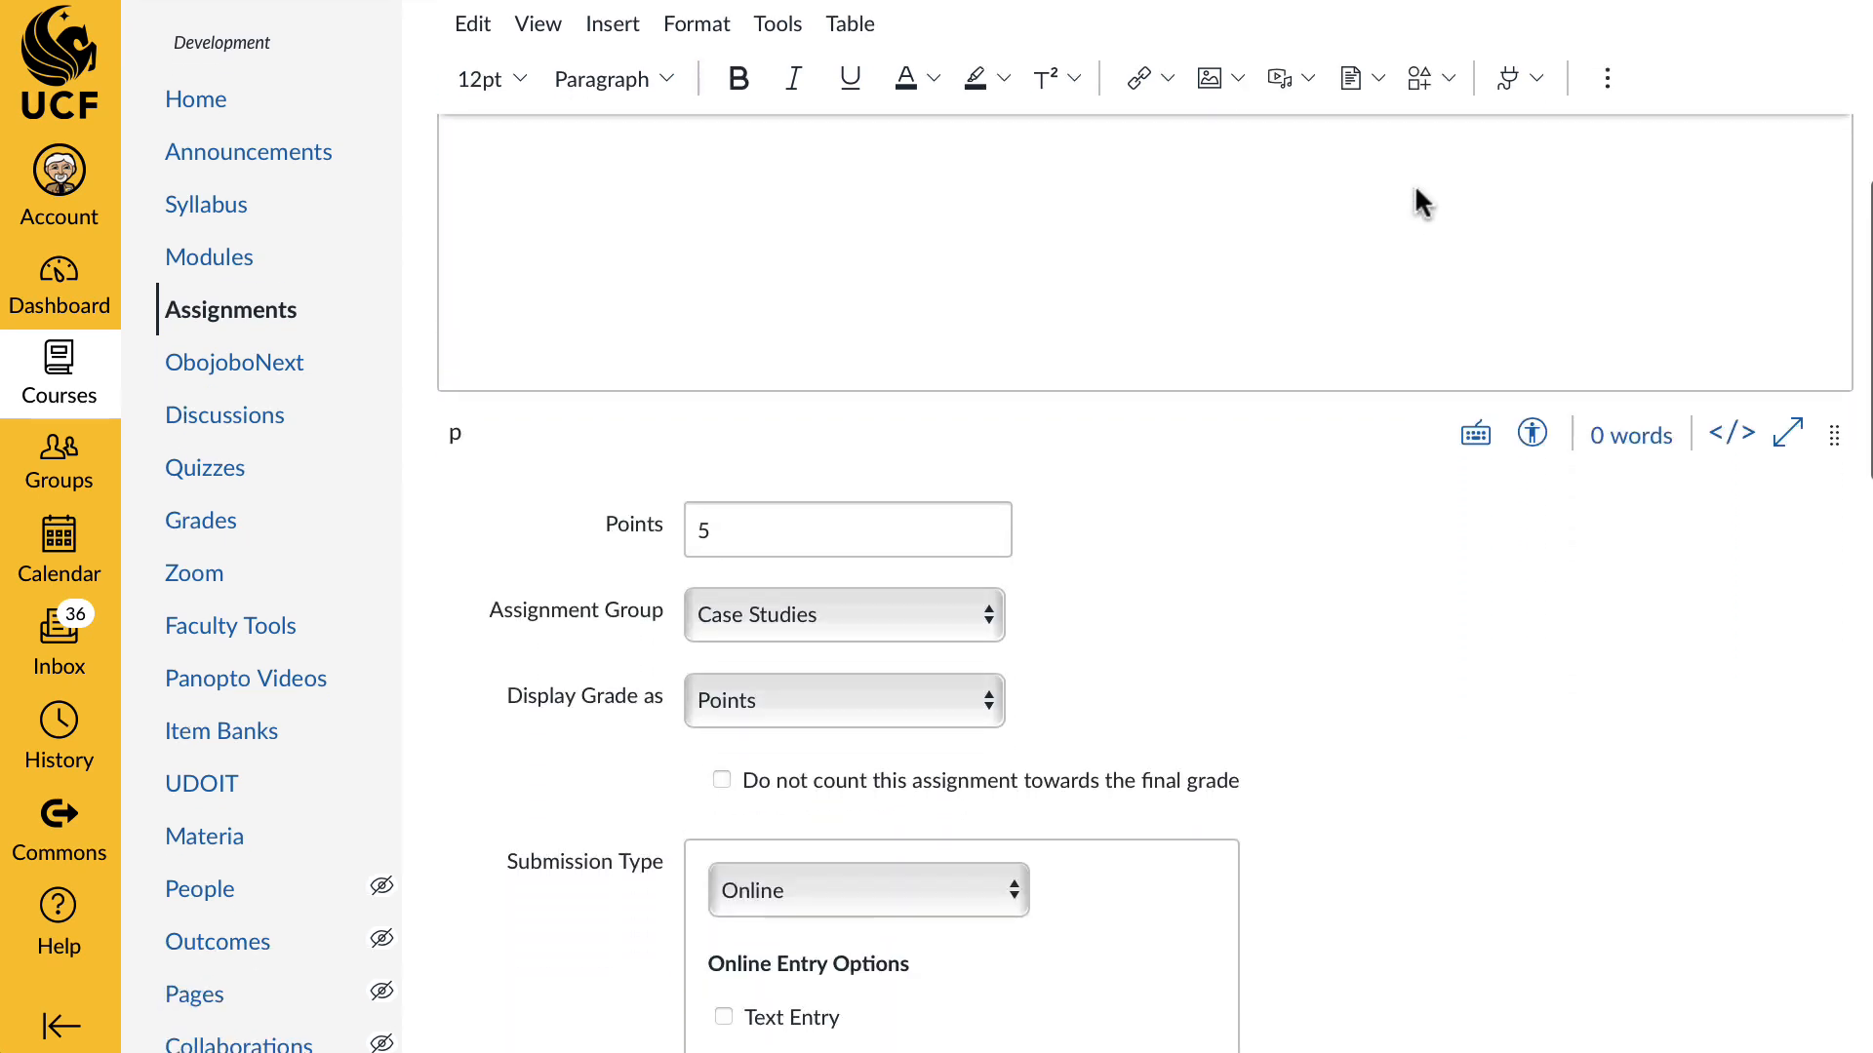
scroll(1415, 189, down, 2)
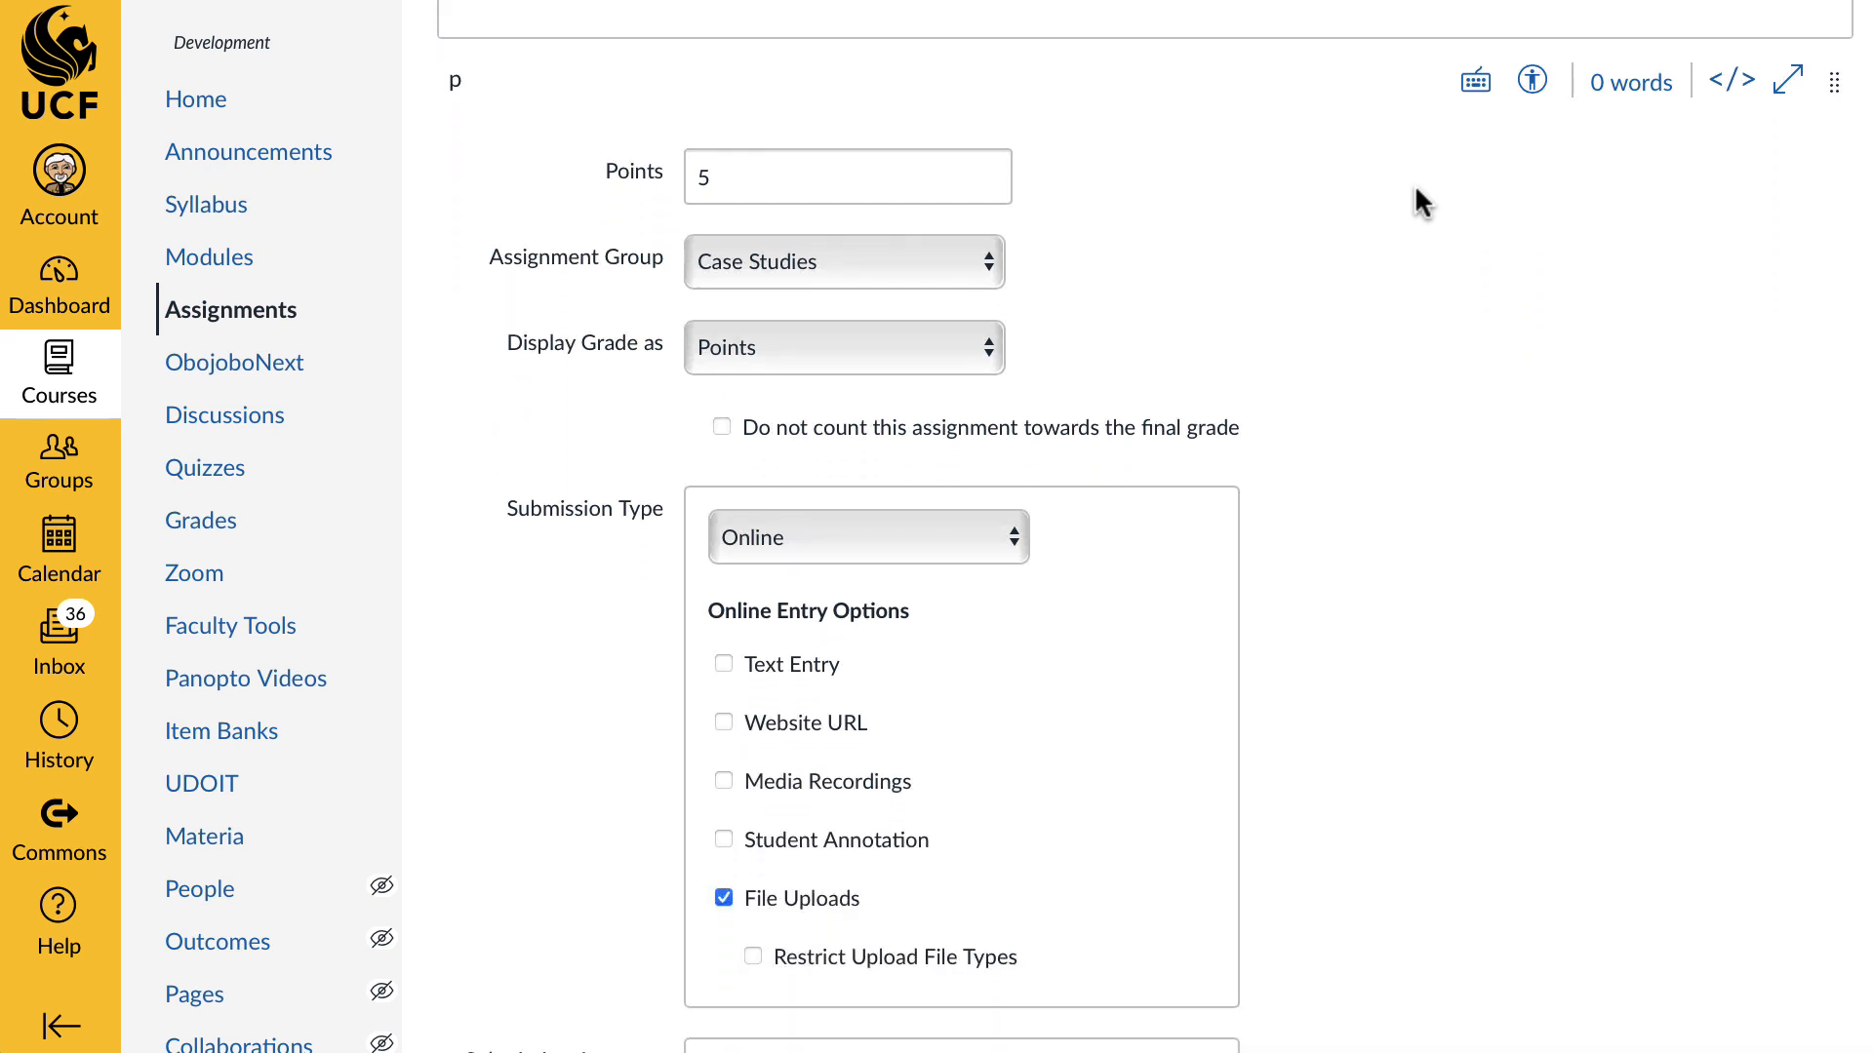
click(1013, 531)
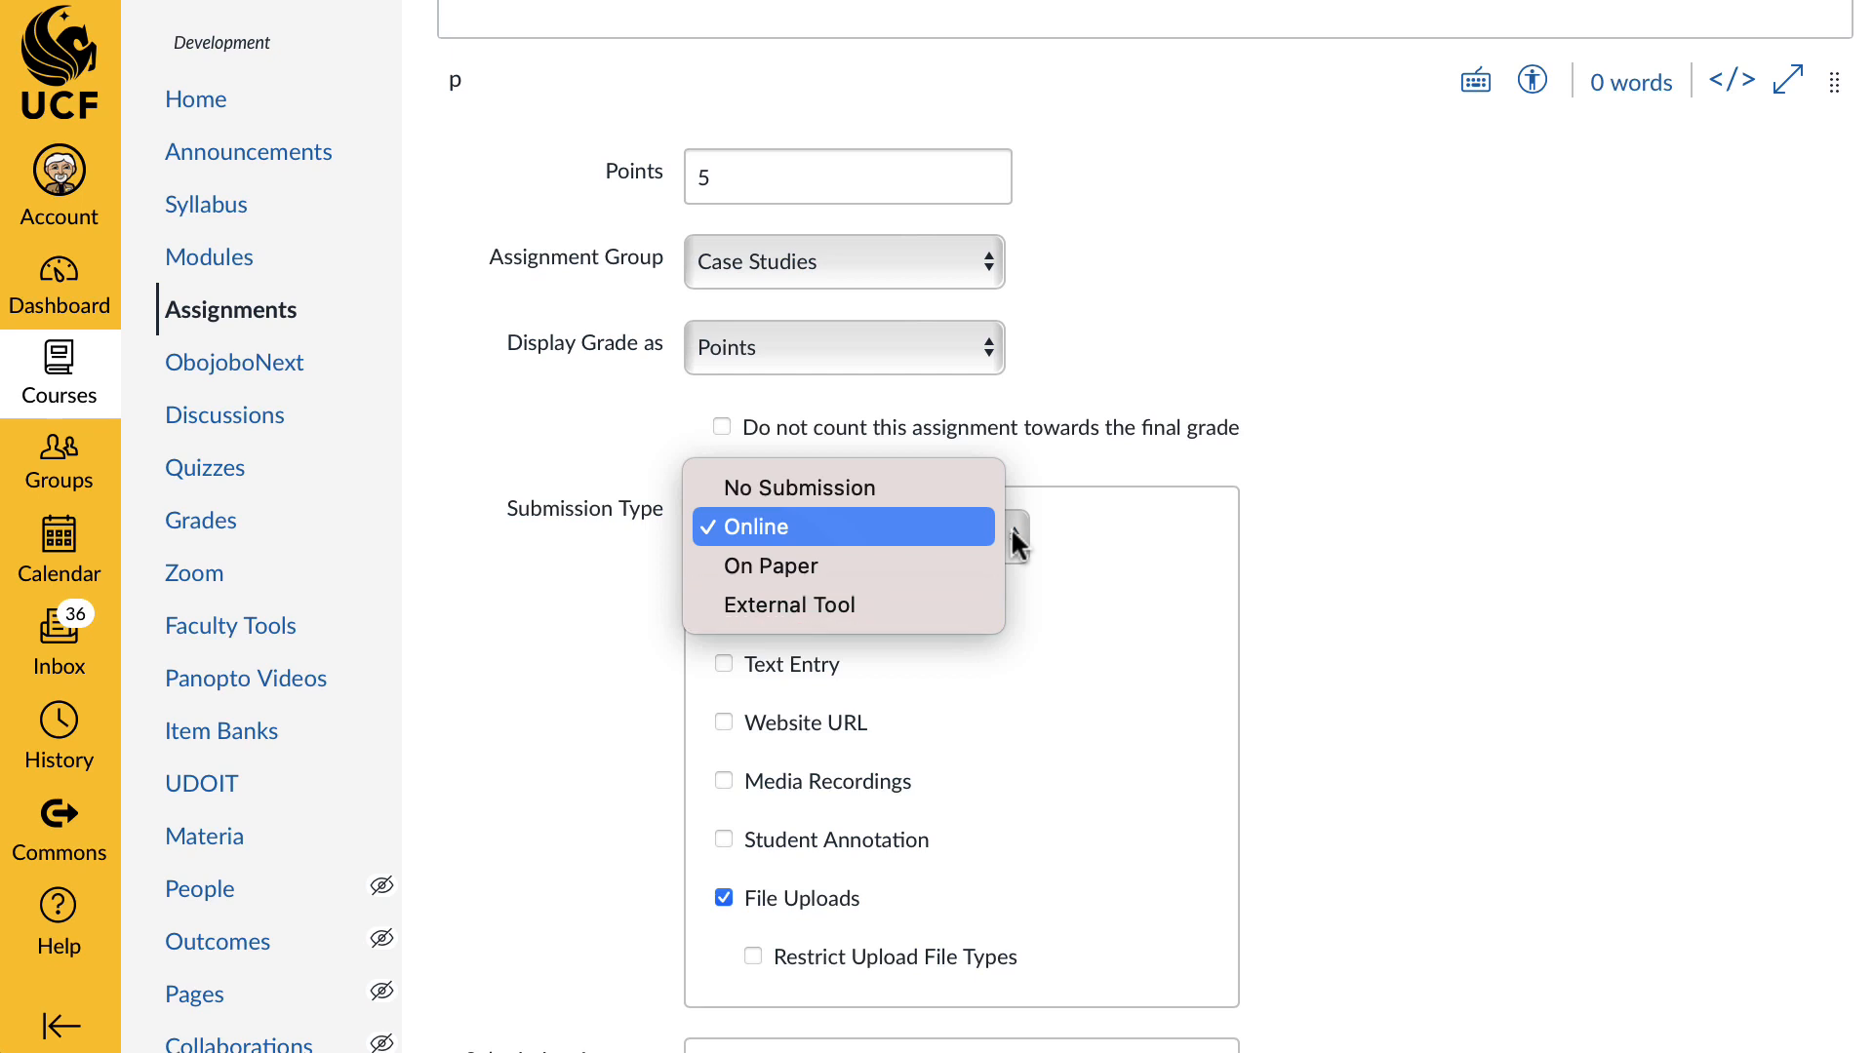
click(964, 606)
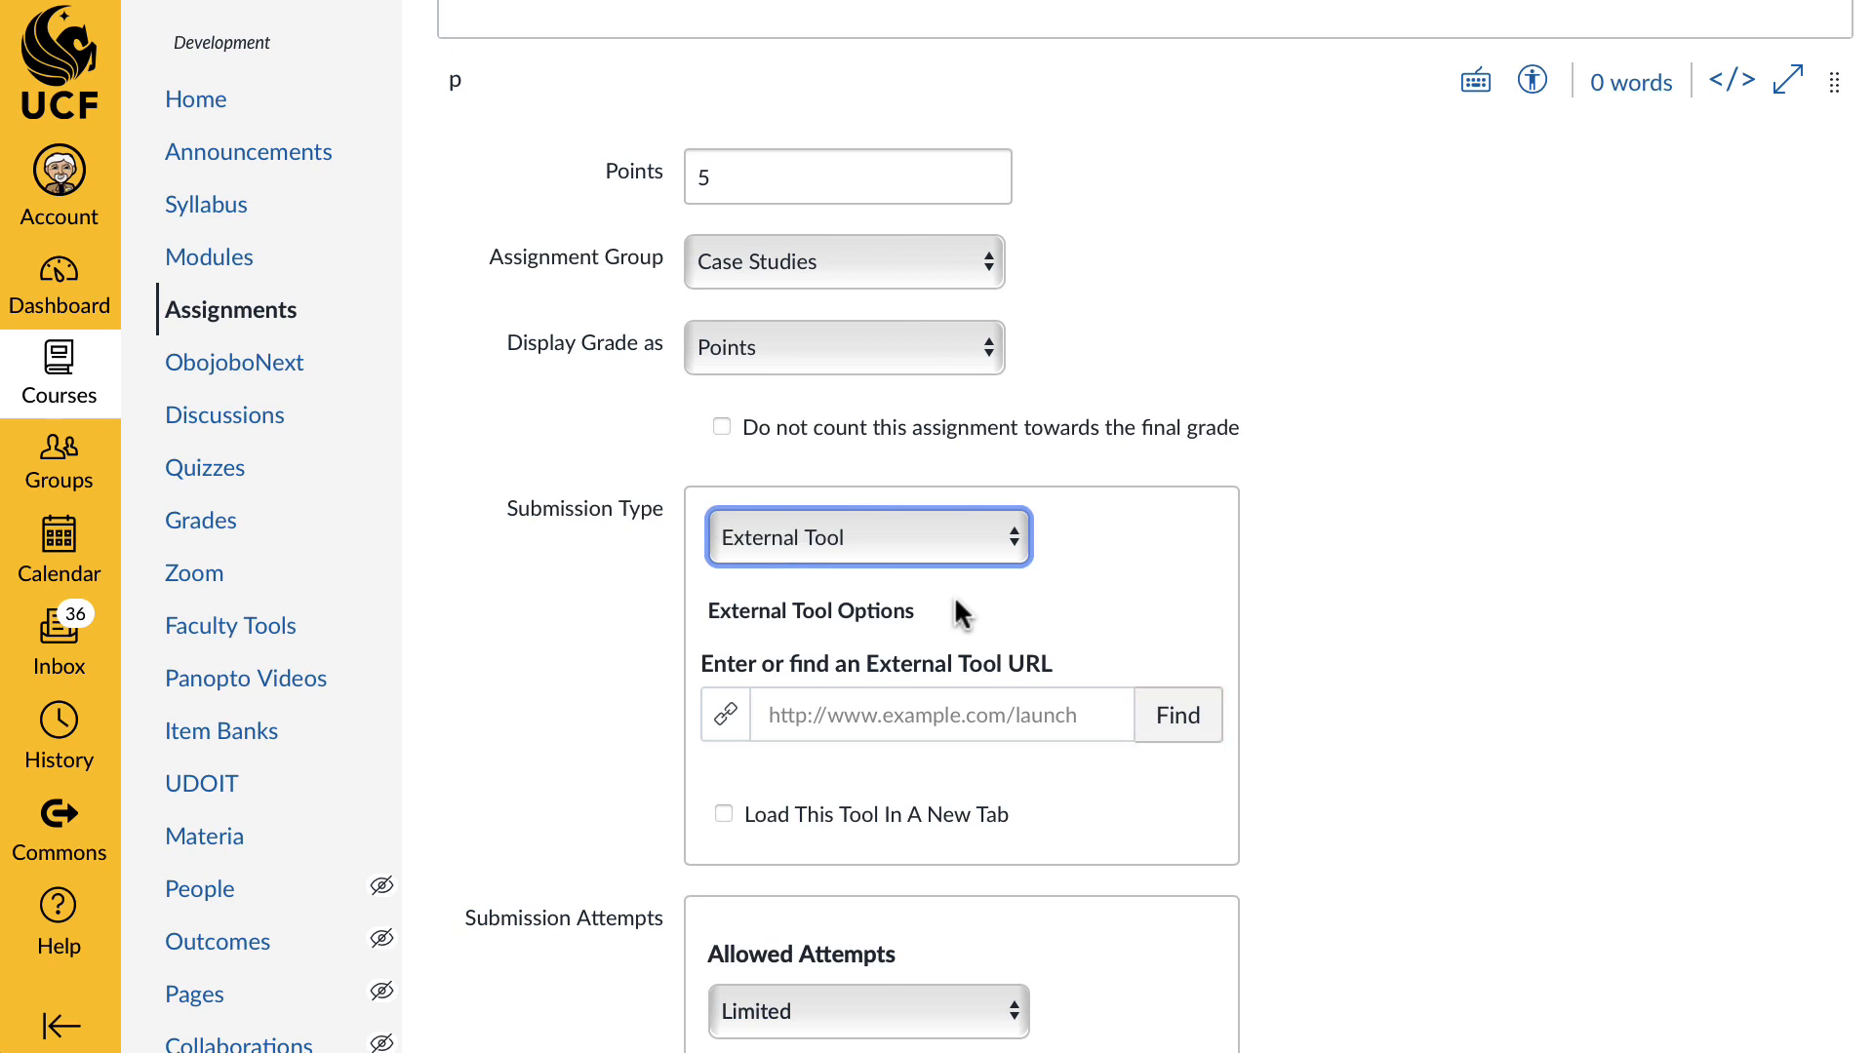
Find the Materia Widget external tool and link the Periodic Table matching widget to the assignment.
click(1177, 713)
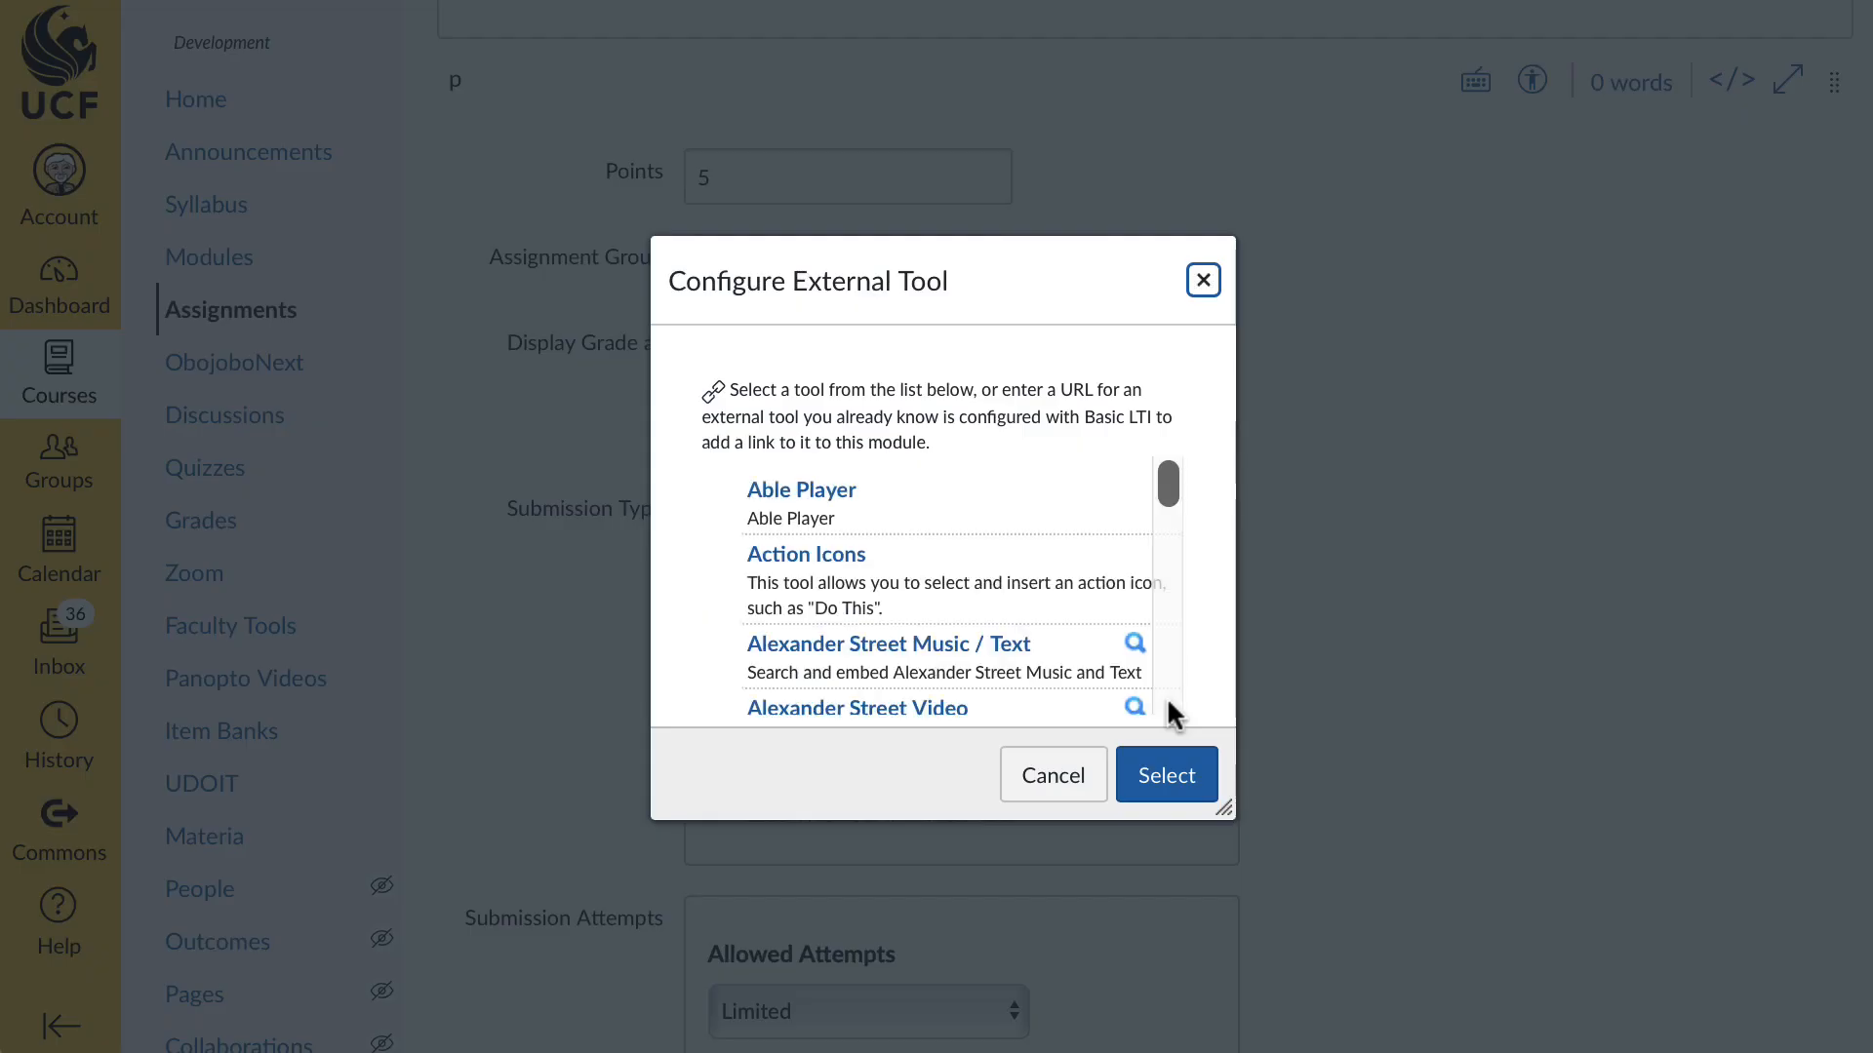
scroll(1166, 697, down, 10)
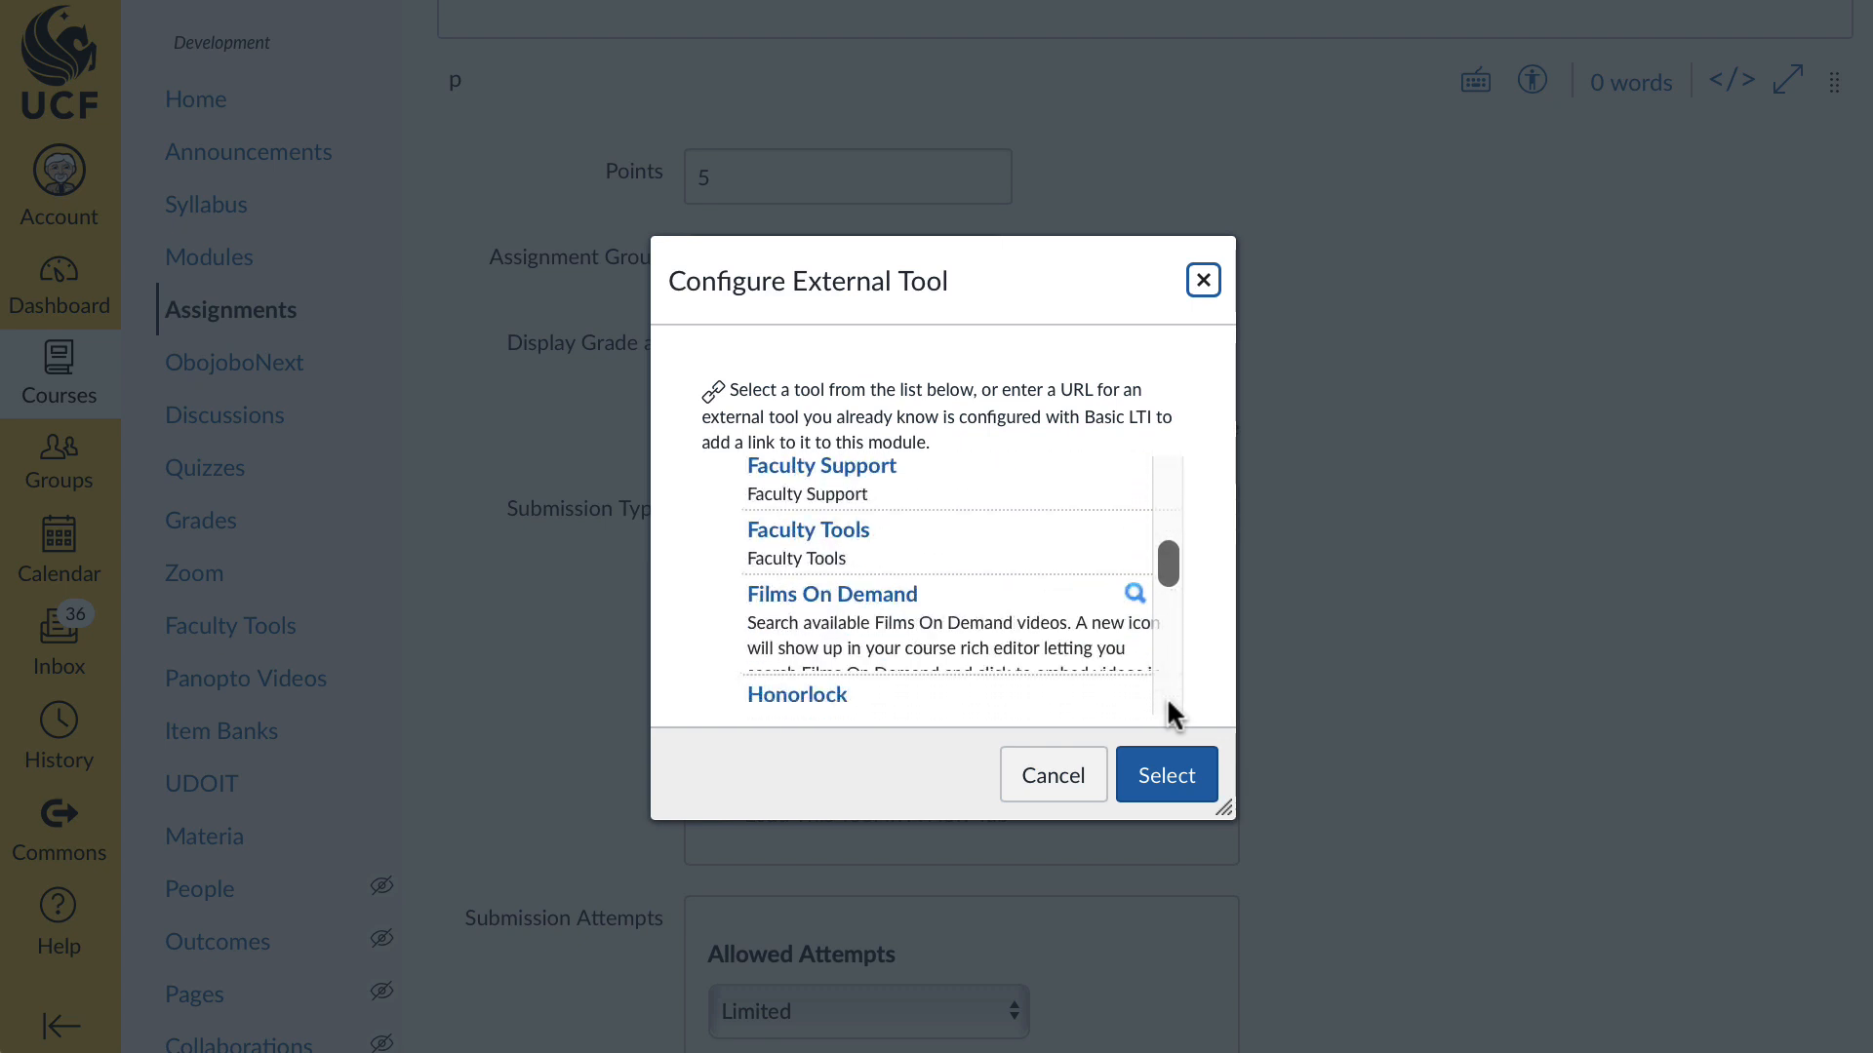
scroll(1167, 697, down, 1)
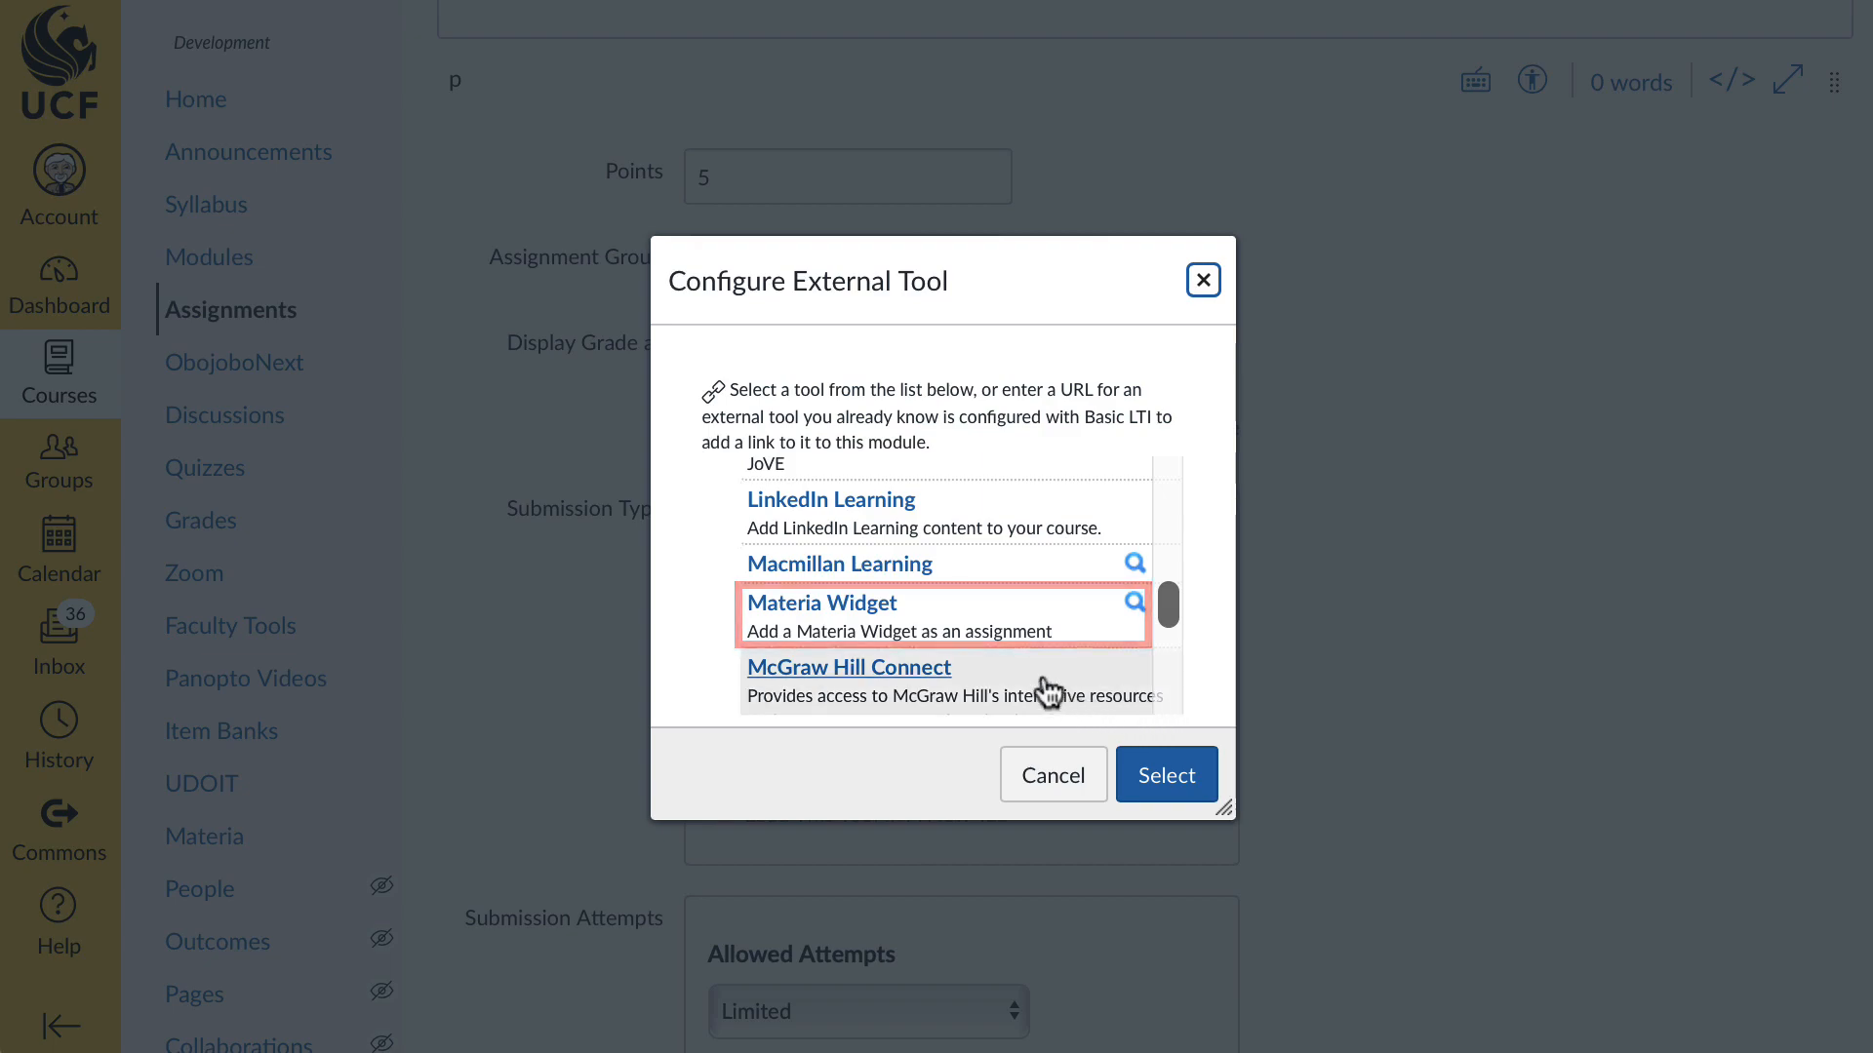
click(1001, 641)
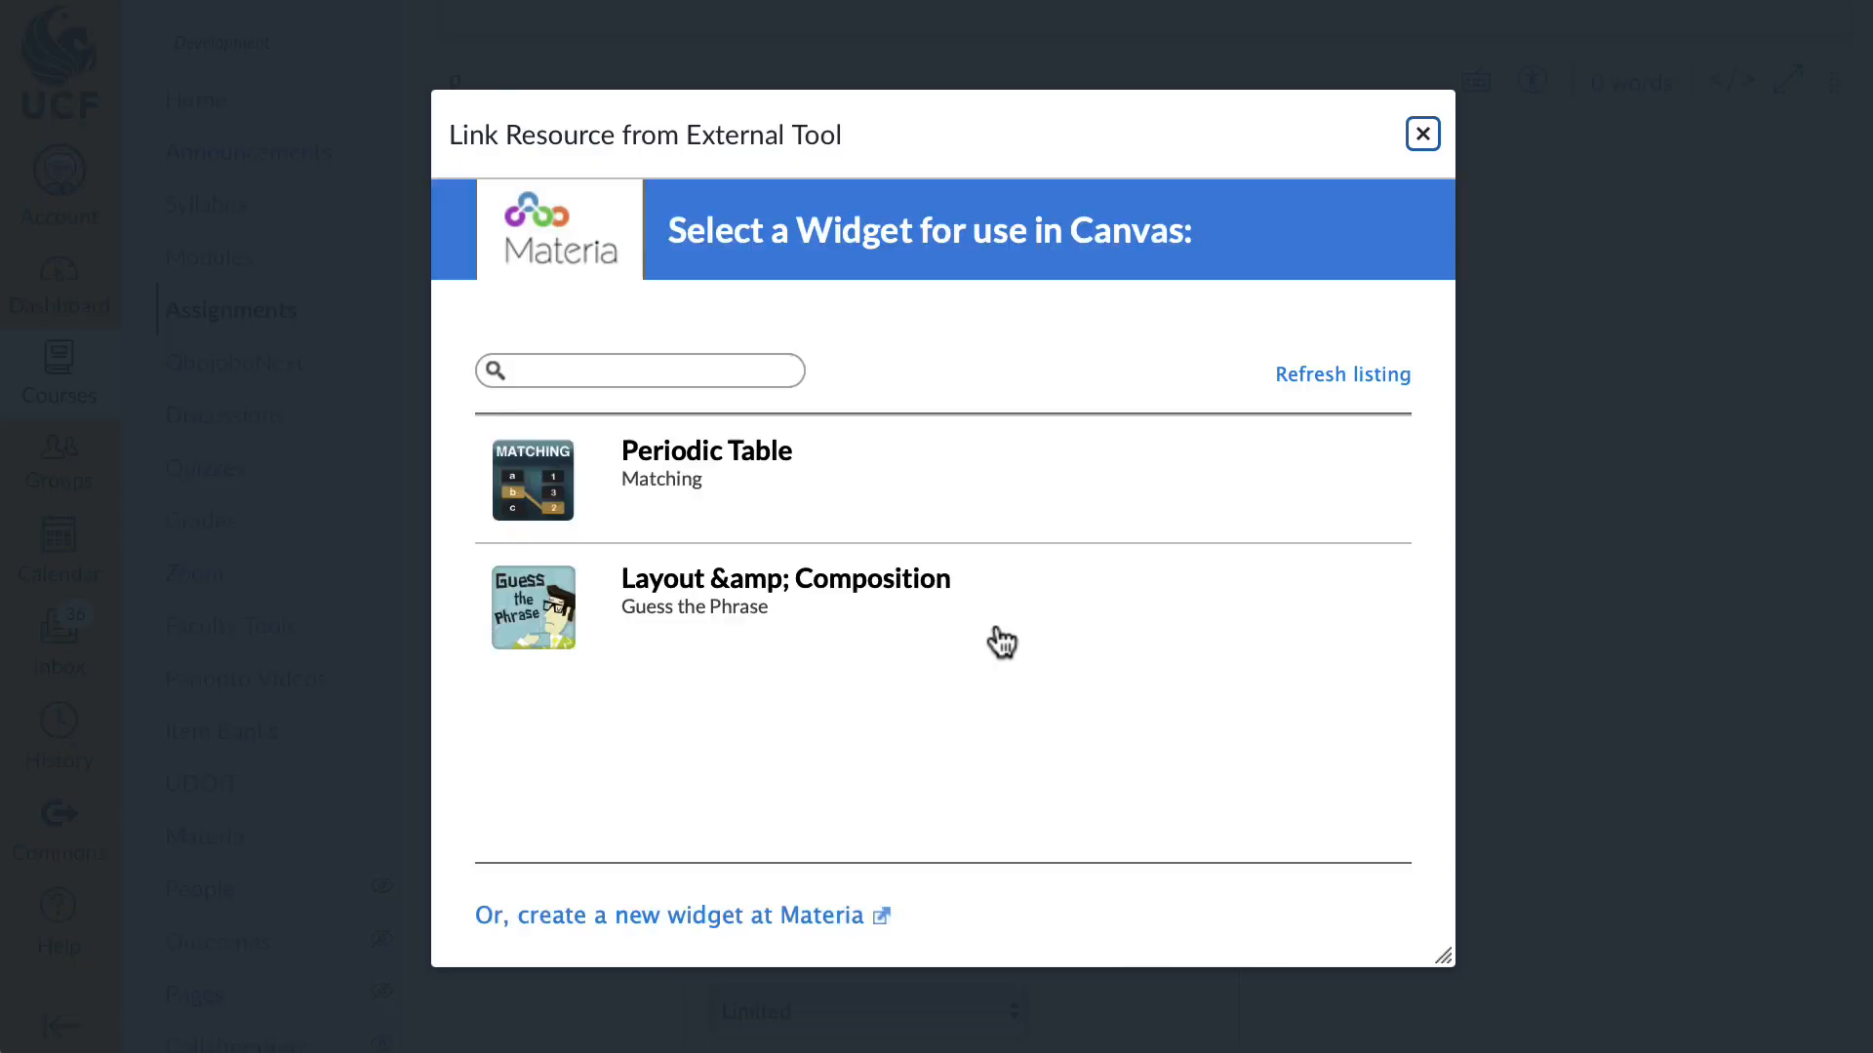
mouse_move(782, 488)
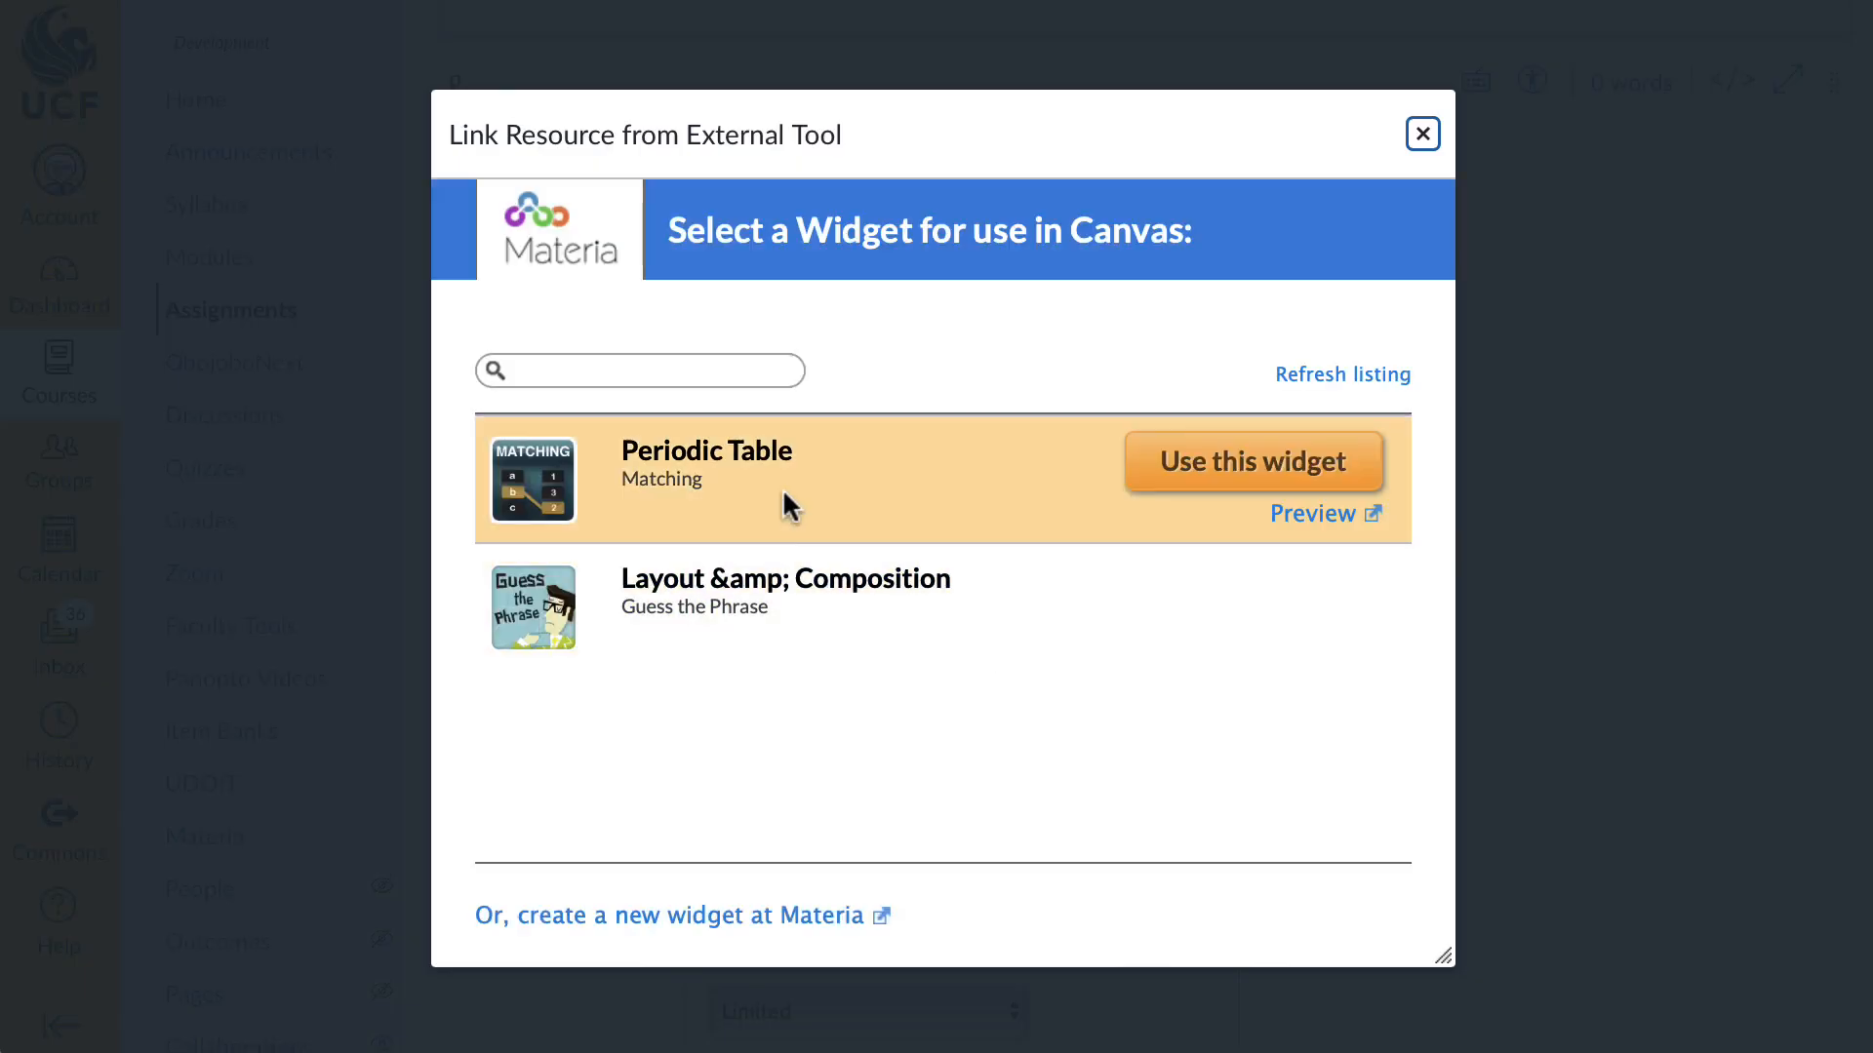
click(1198, 468)
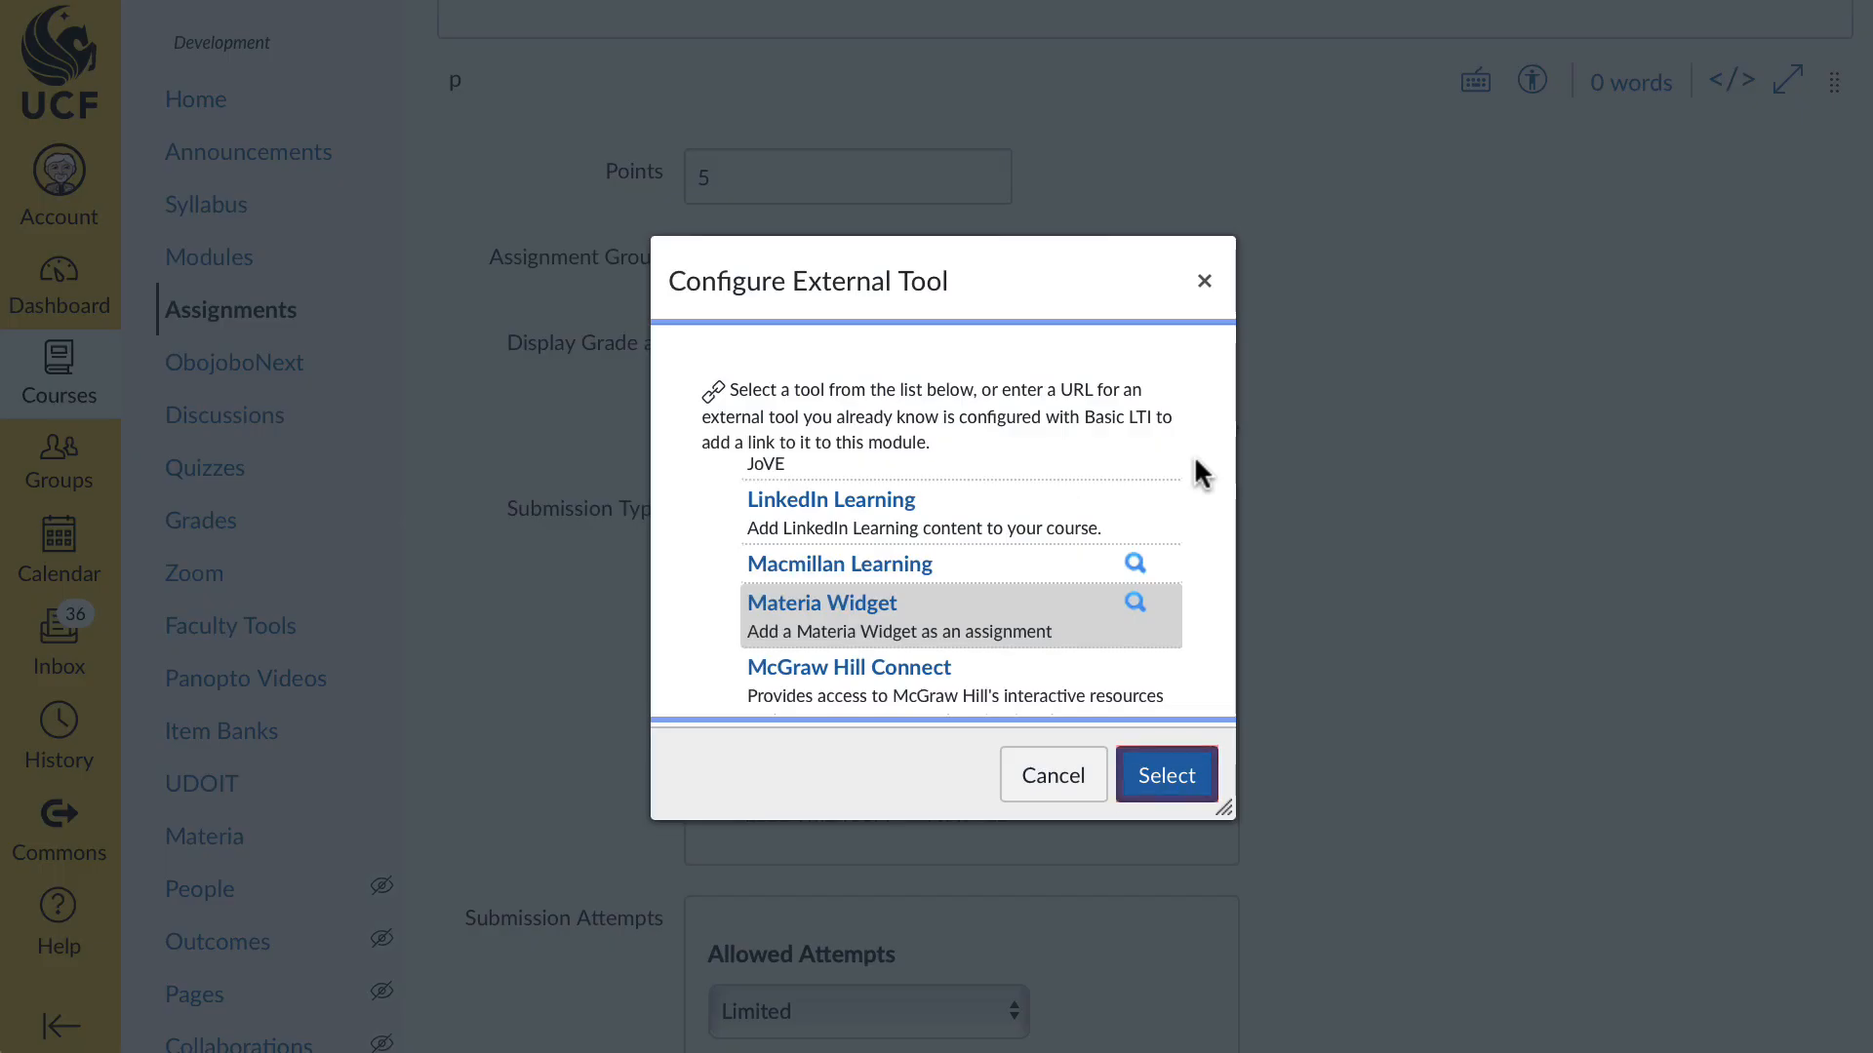
click(1175, 775)
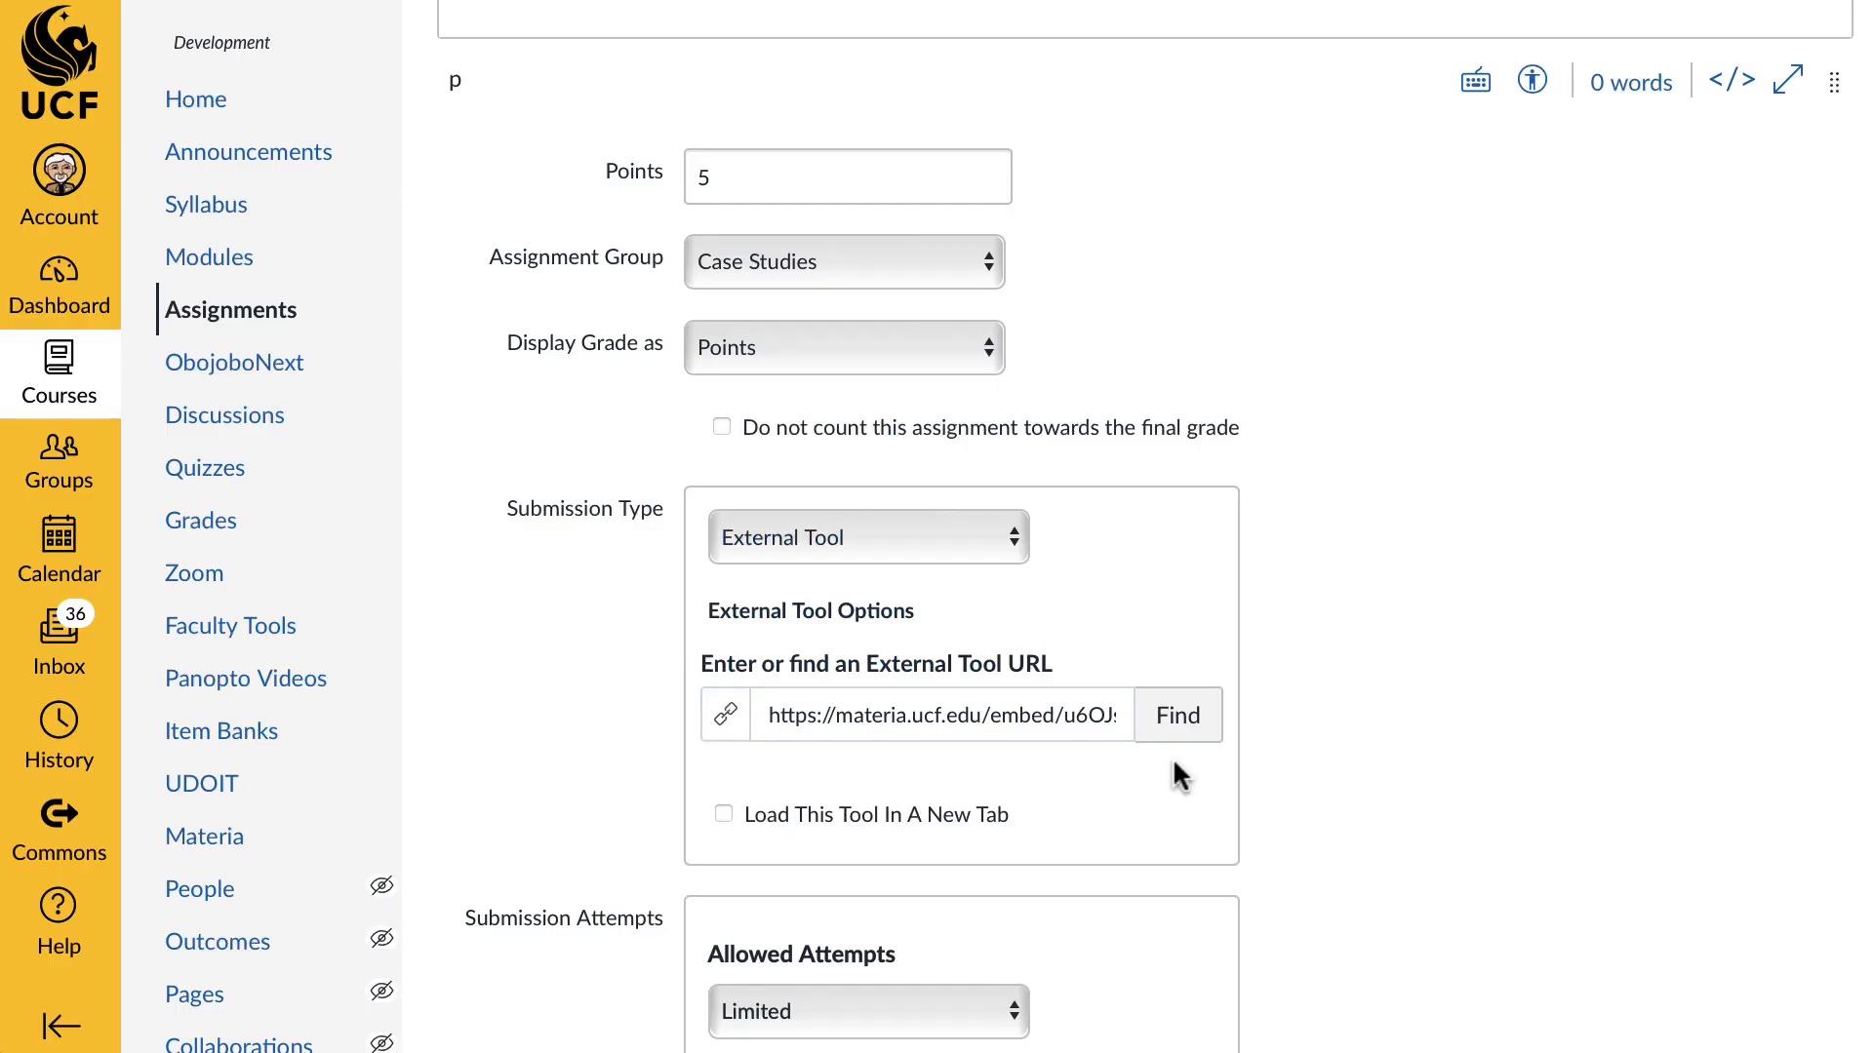
Save the Periodic Table Matching Activity assignment without publishing it.
scroll(1173, 763, down, 10)
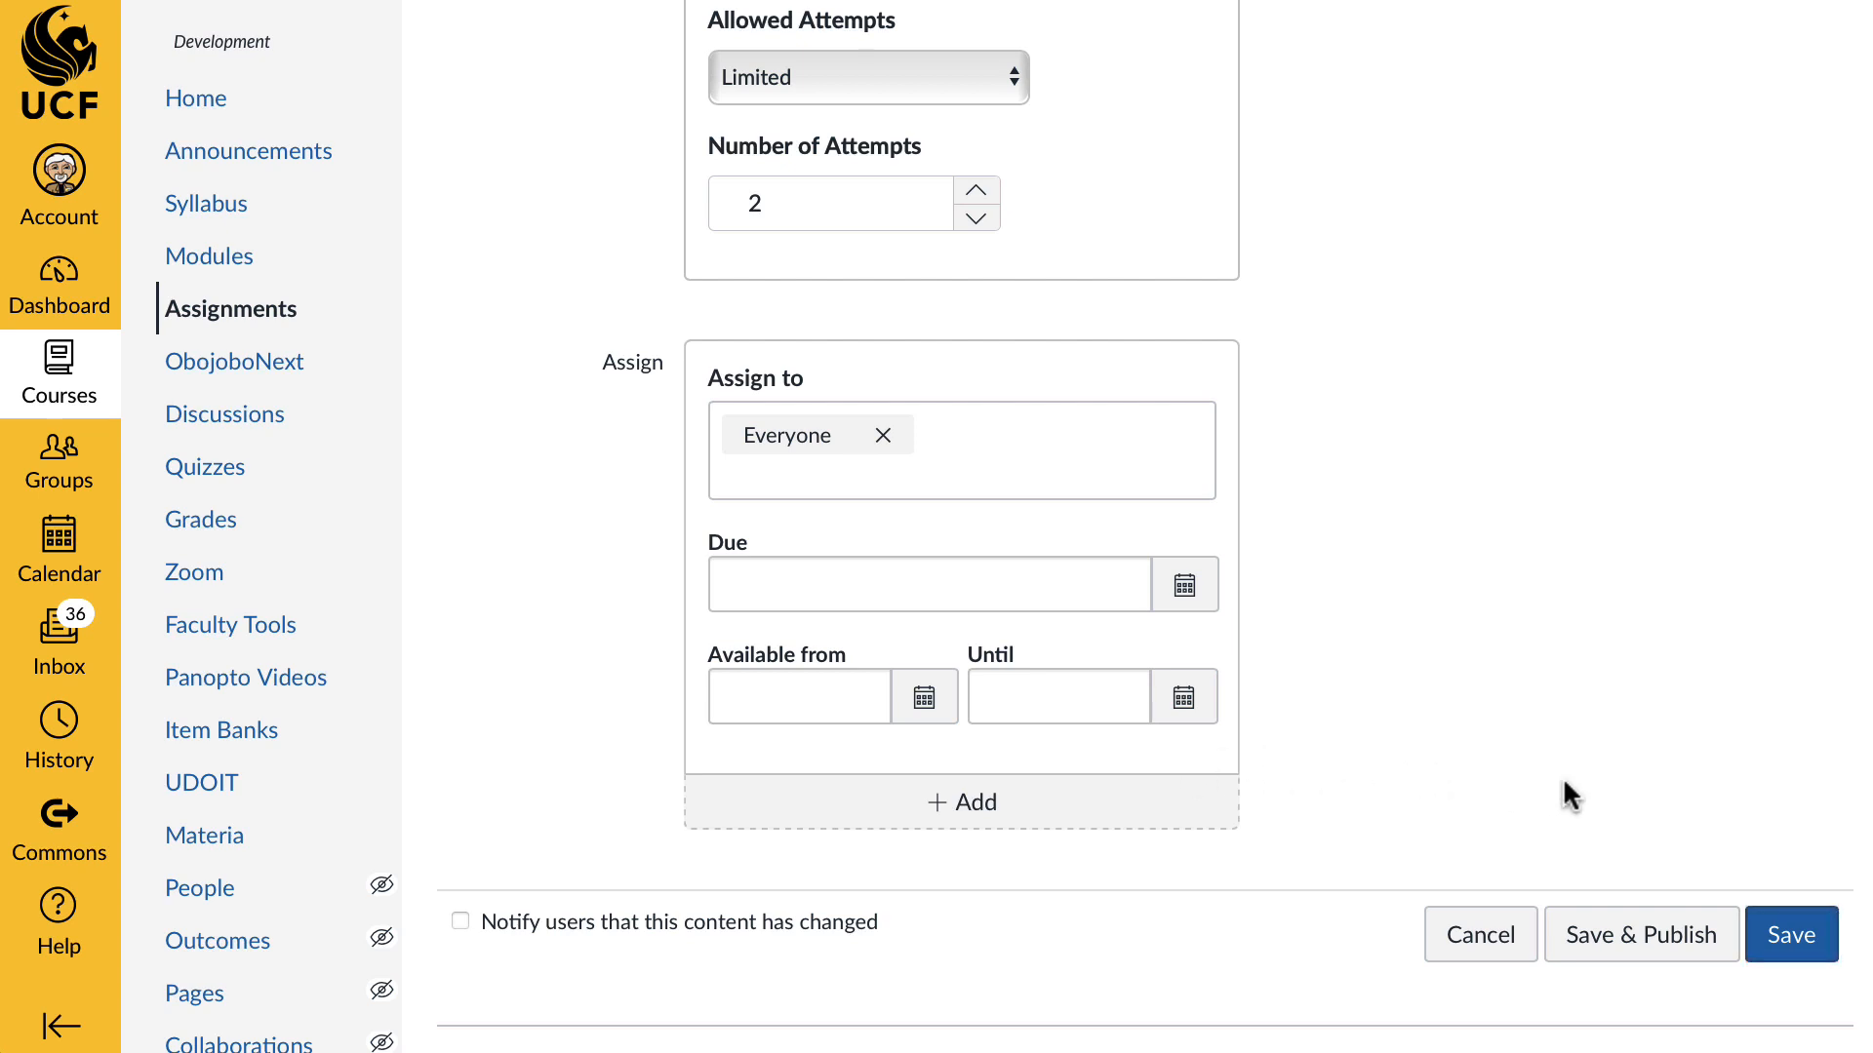
click(1765, 937)
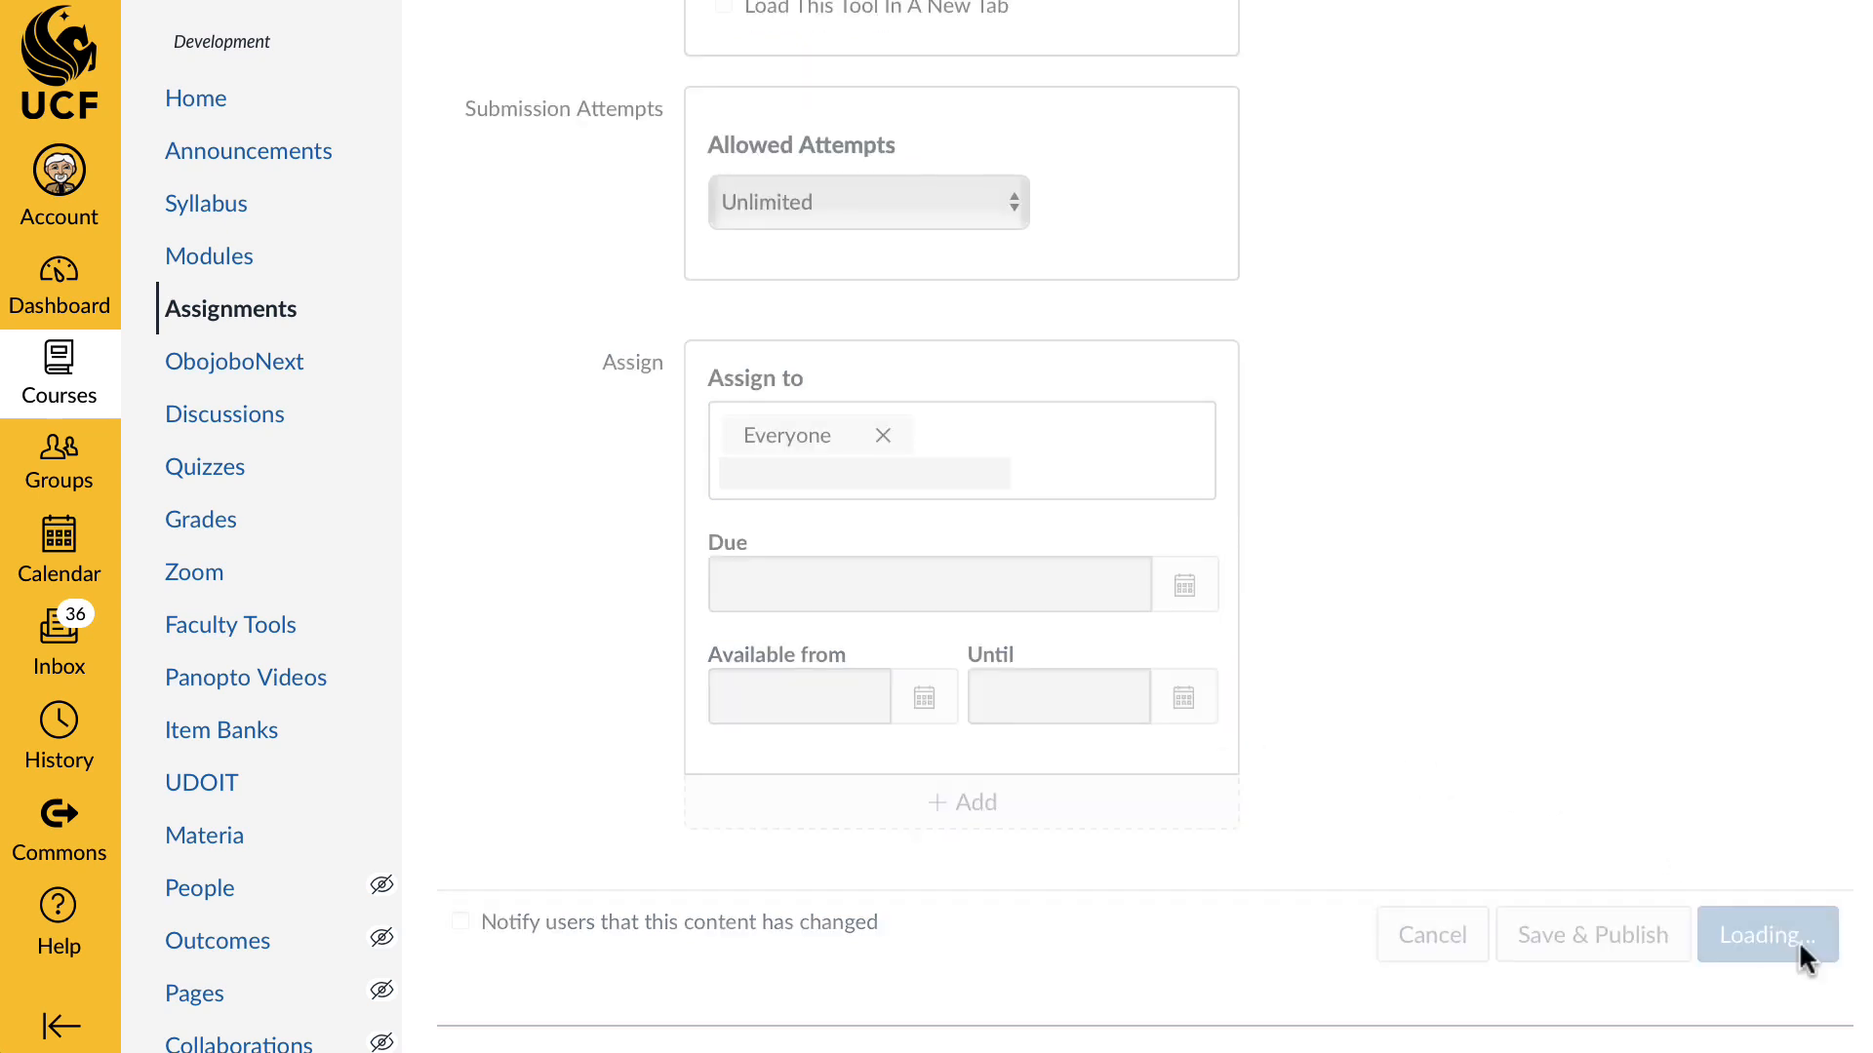